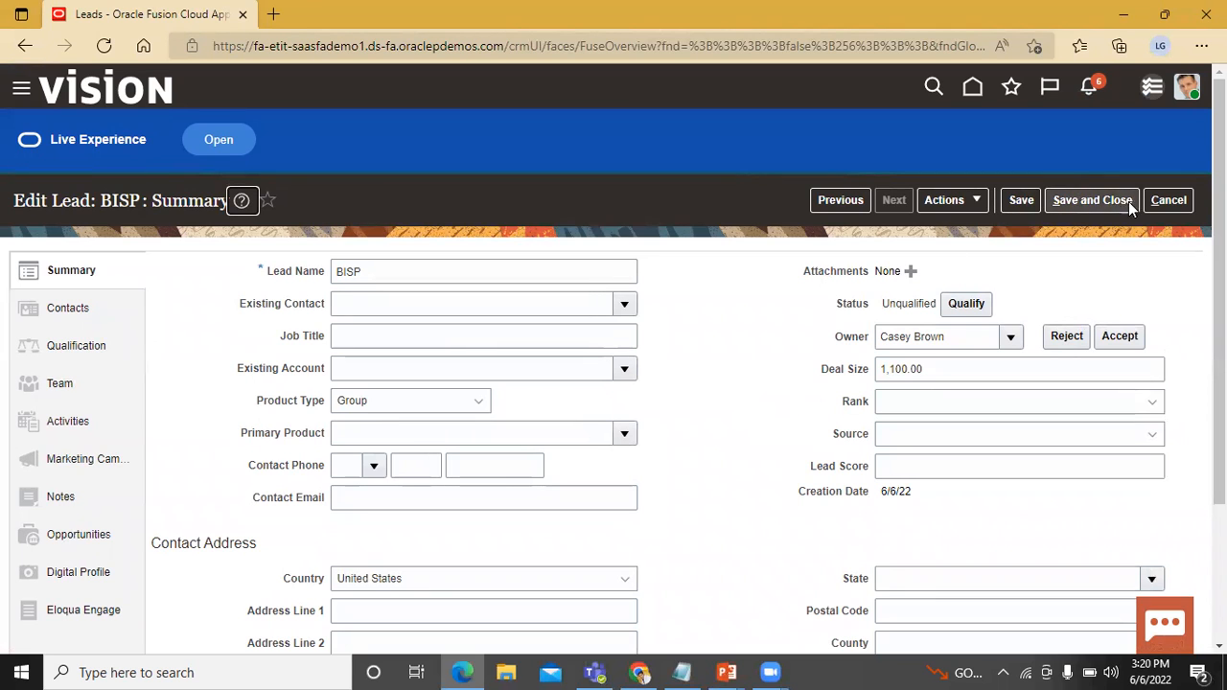
Leave the BISP lead without saving, return to the home page and open Sandboxes in the Configuration group
left_click(1168, 199)
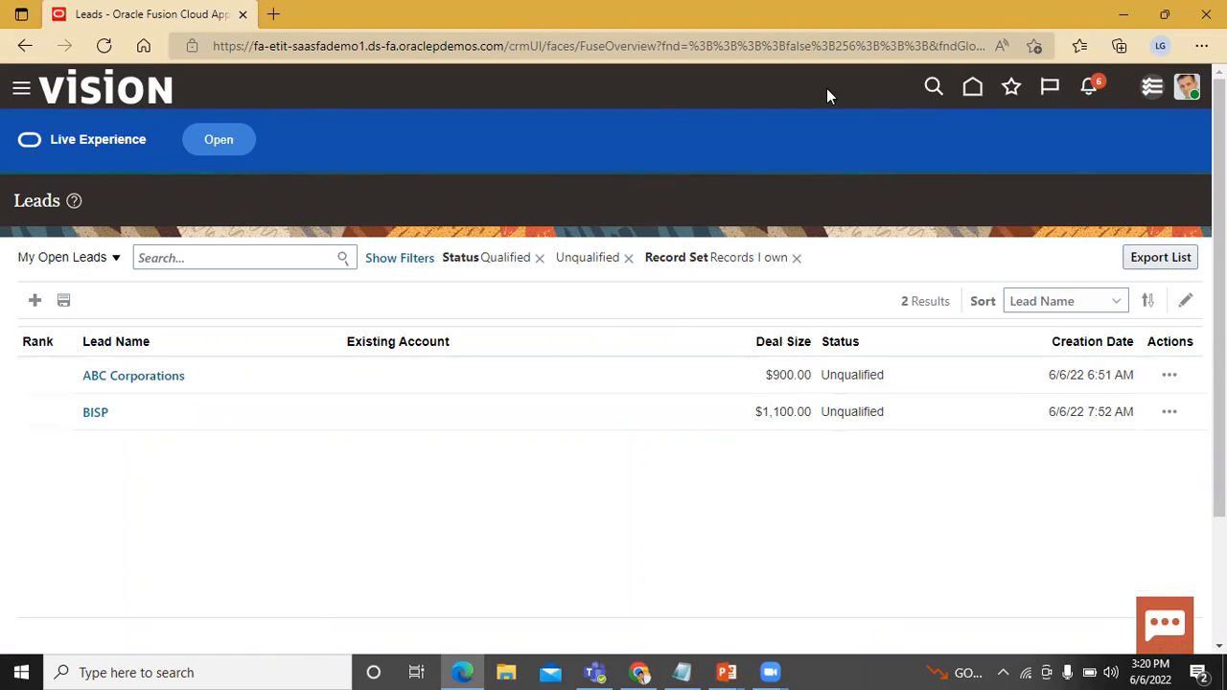
left_click(971, 88)
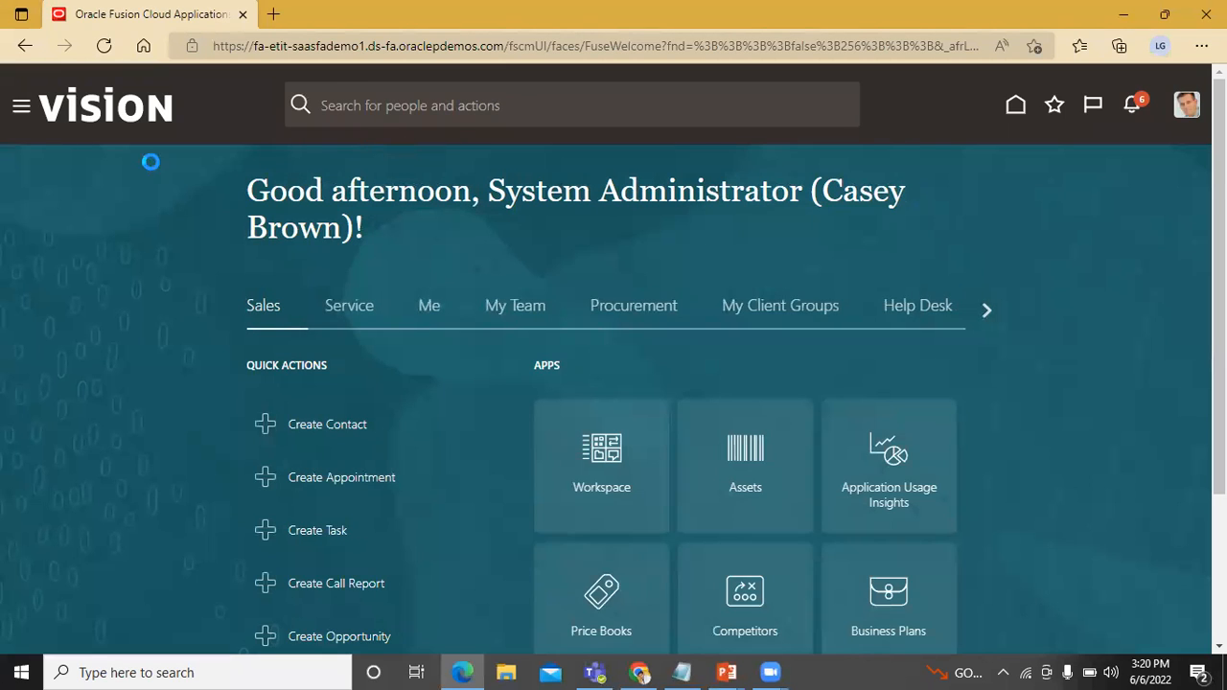
left_click(21, 114)
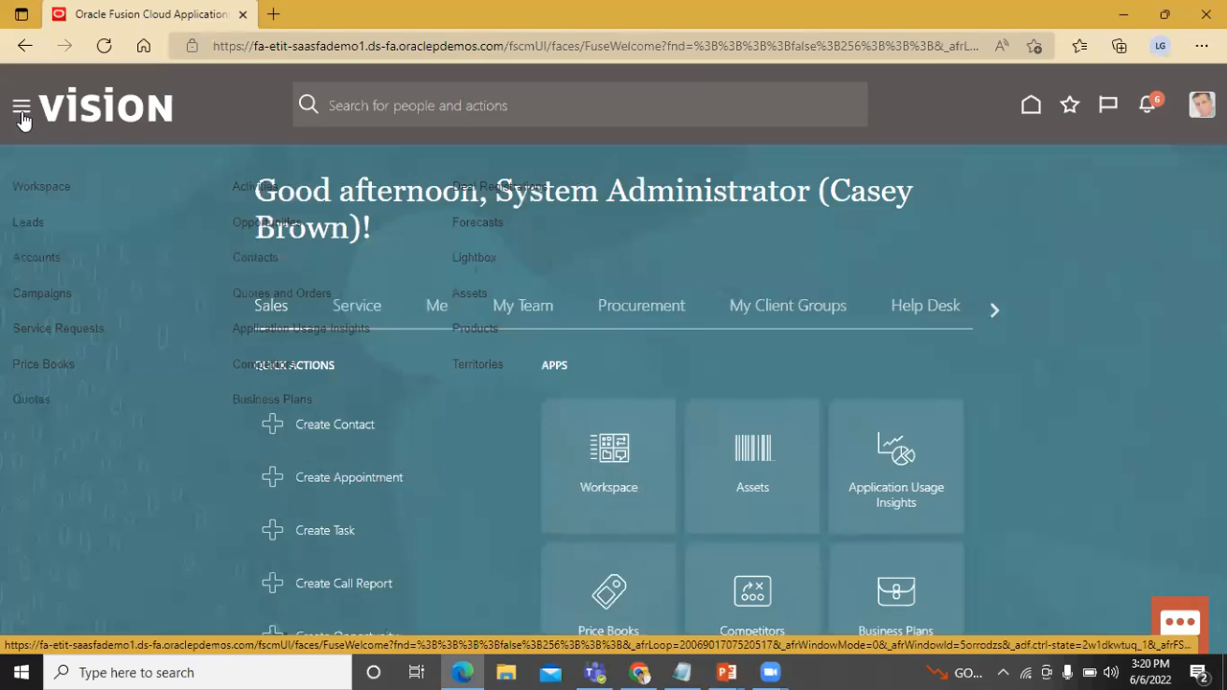
left_click(159, 171)
scroll(162, 175, "down", 4)
scroll(161, 174, "down", 4)
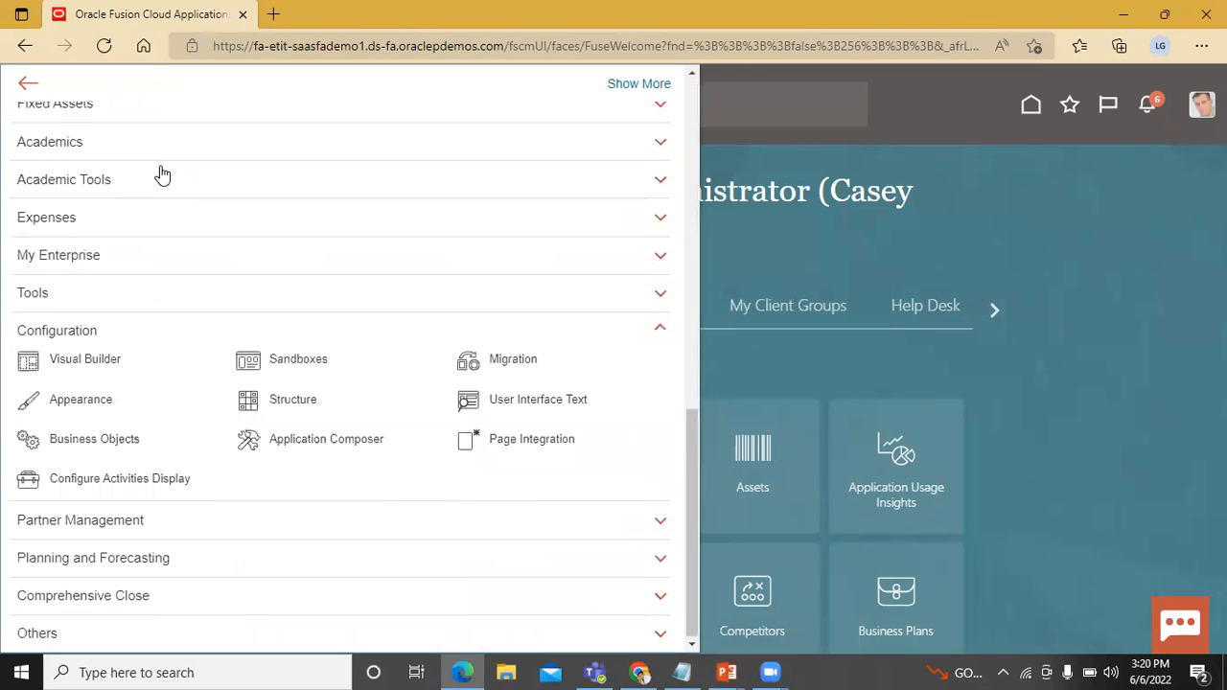
left_click(129, 328)
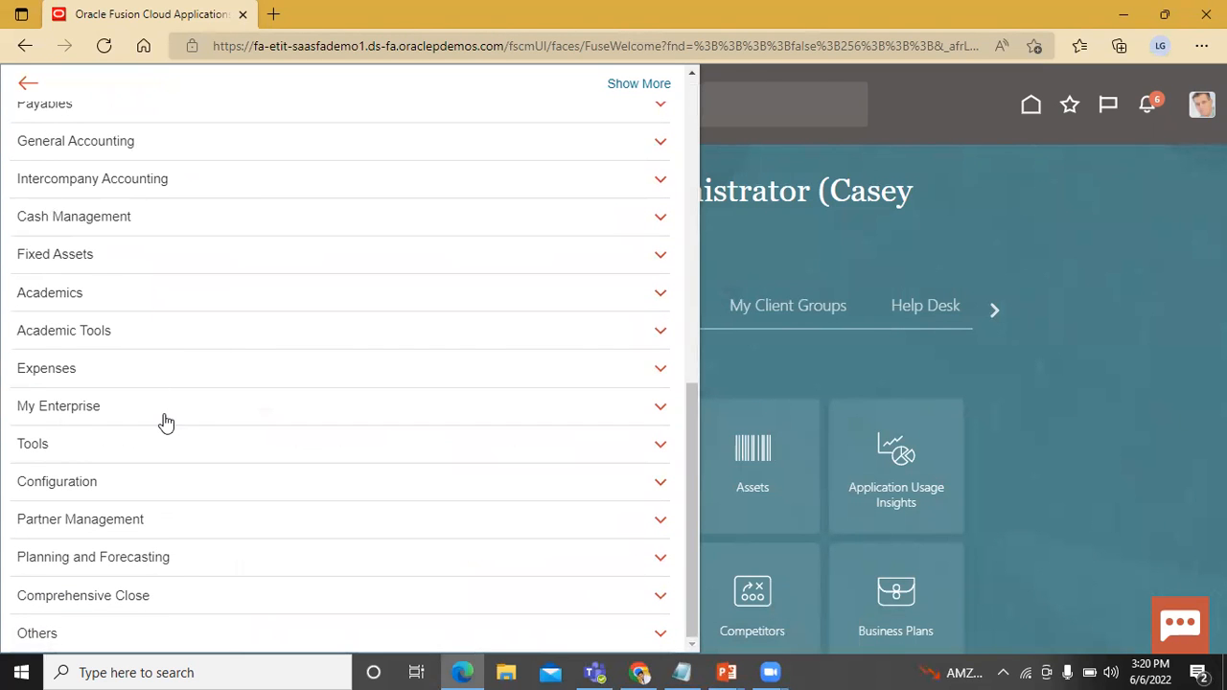
left_click(176, 487)
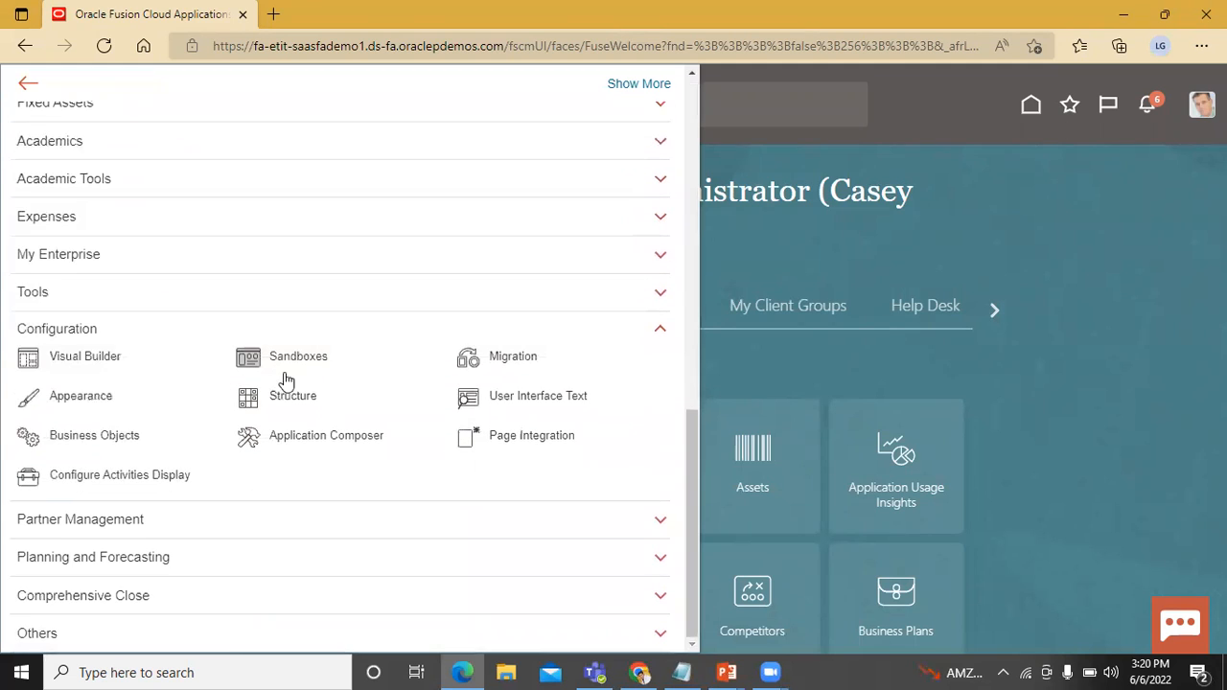
left_click(307, 359)
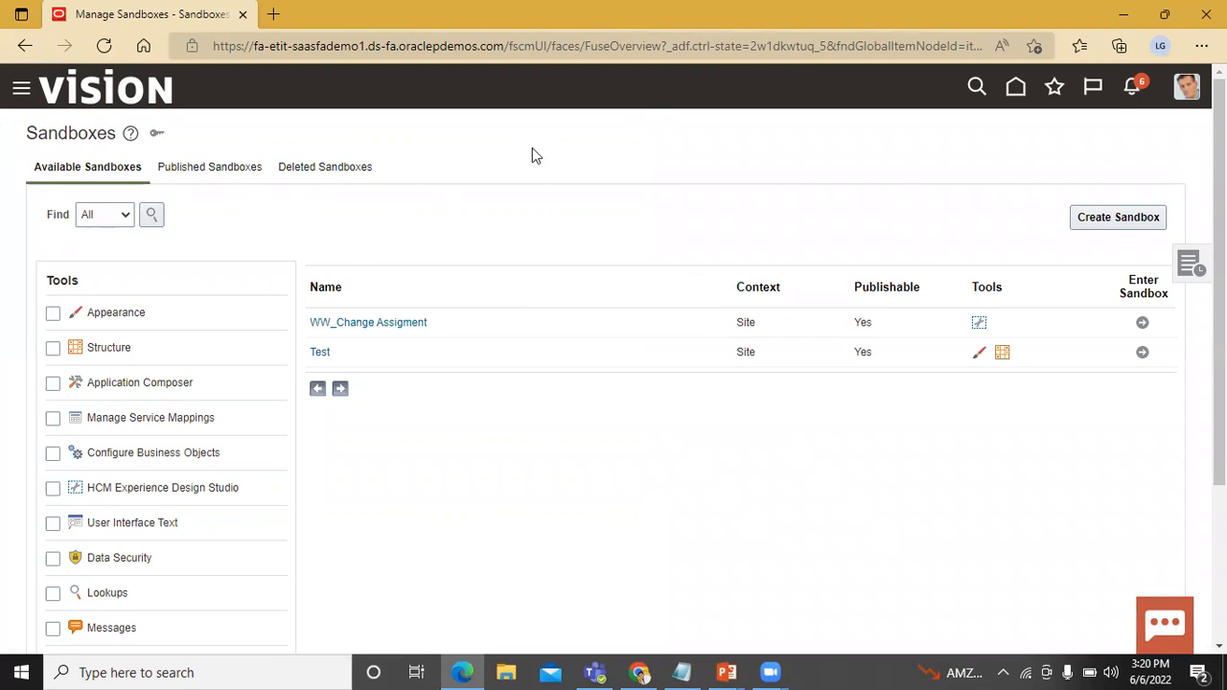
Create a publishable sandbox named BISP Sandbox with the Application Composer tool active, and enter it
left_click(1108, 217)
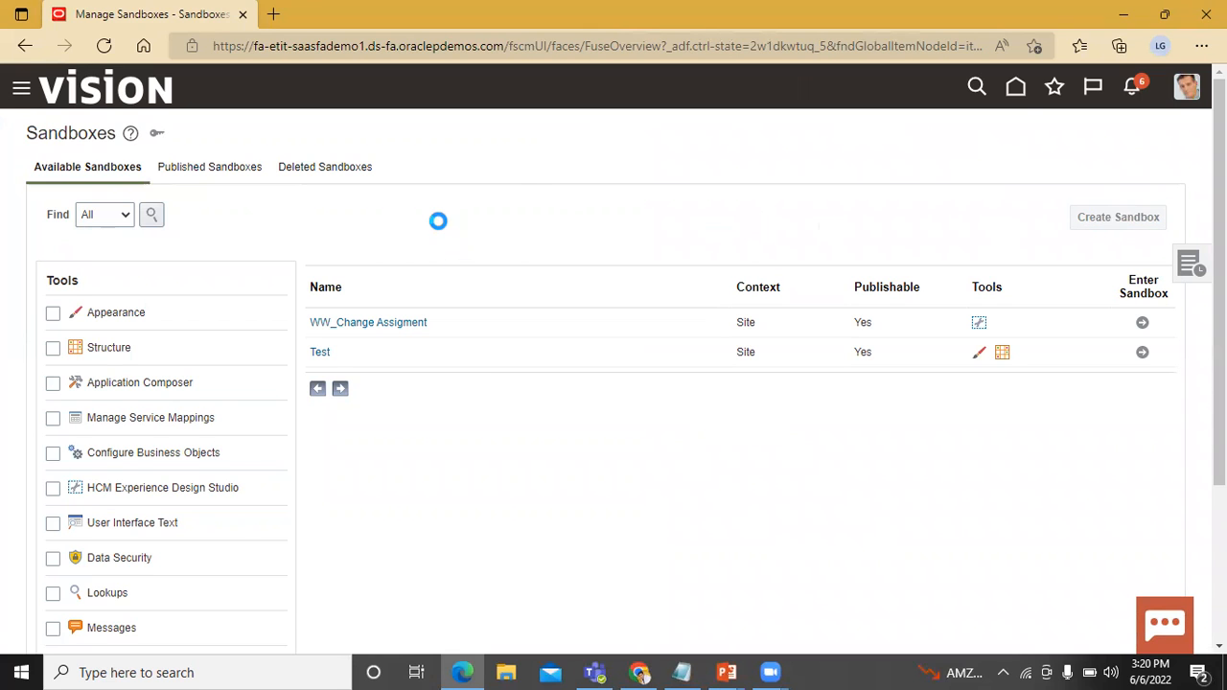
left_click(307, 187)
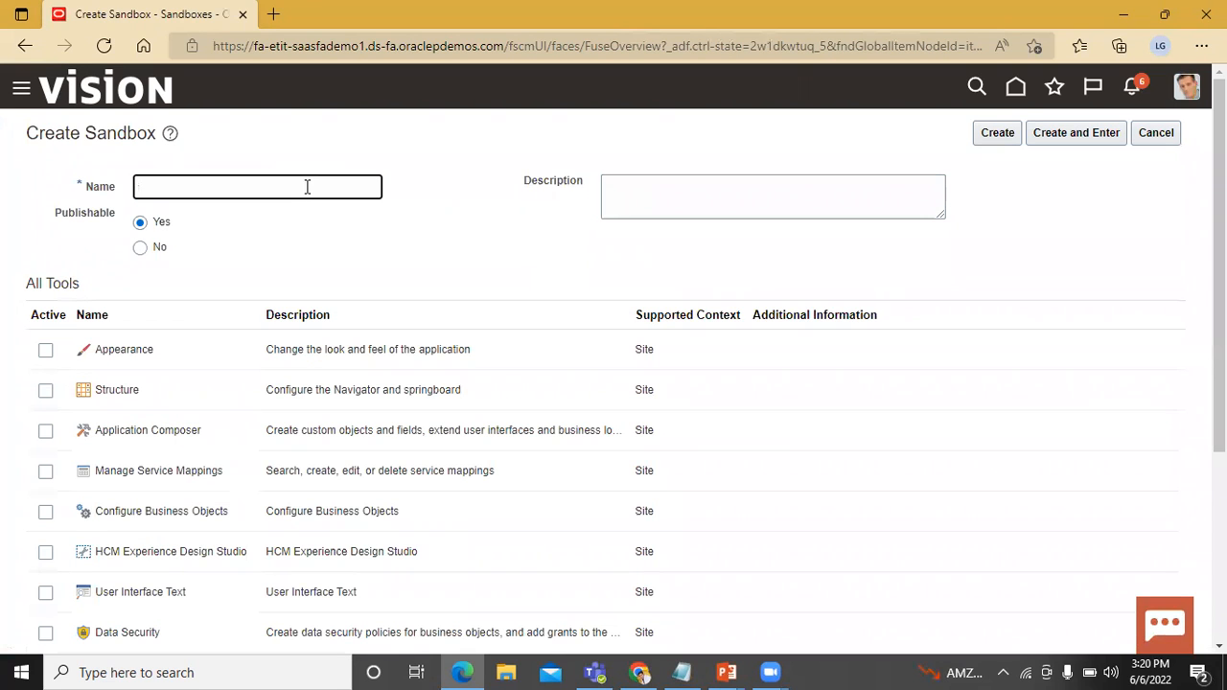
type("BISP Sandbox")
left_click(44, 438)
left_click(1084, 139)
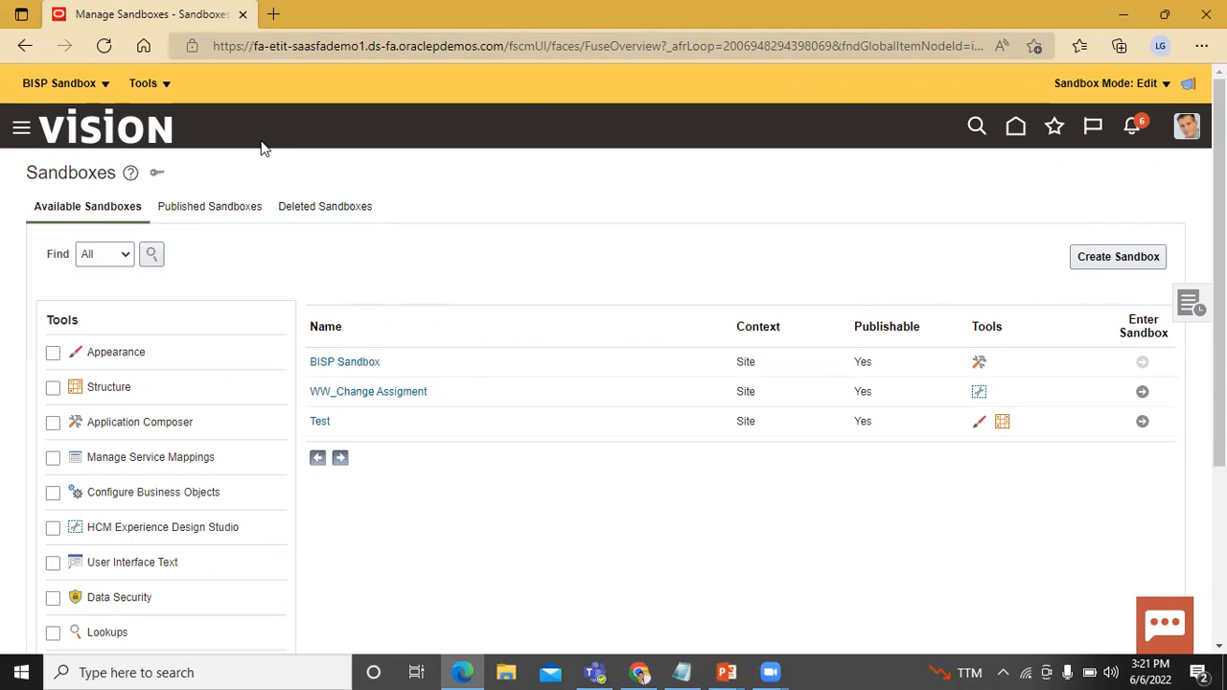
left_click(105, 84)
left_click(106, 85)
left_click(146, 84)
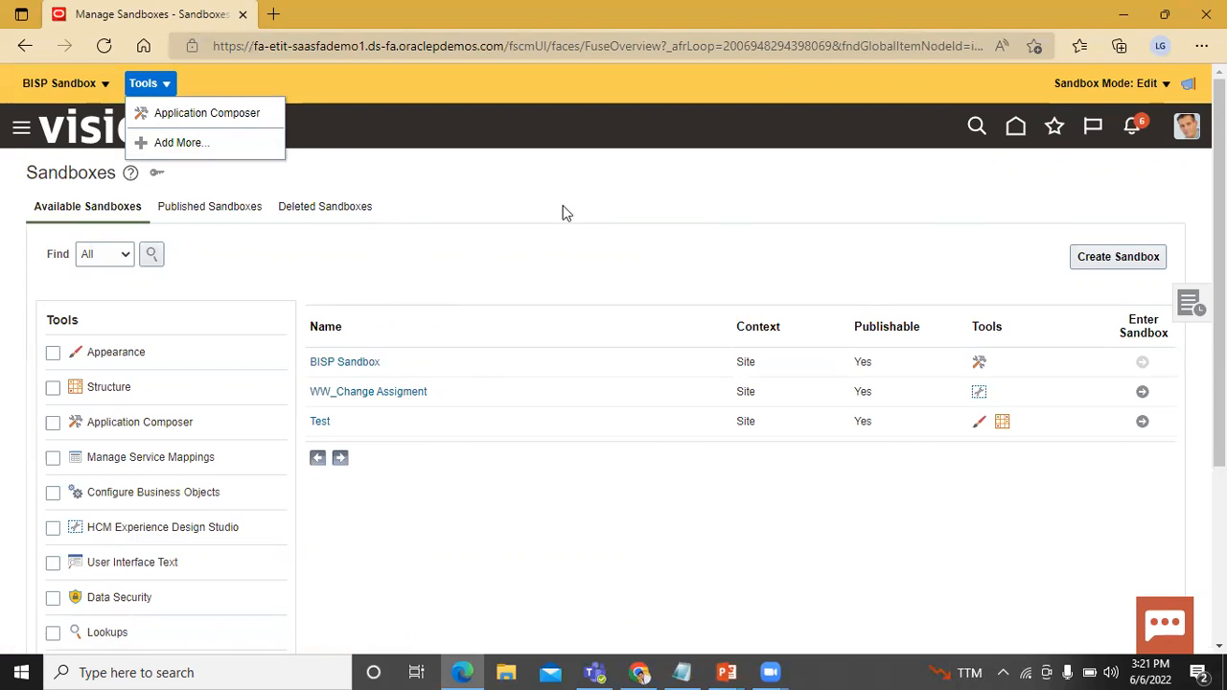
left_click(605, 225)
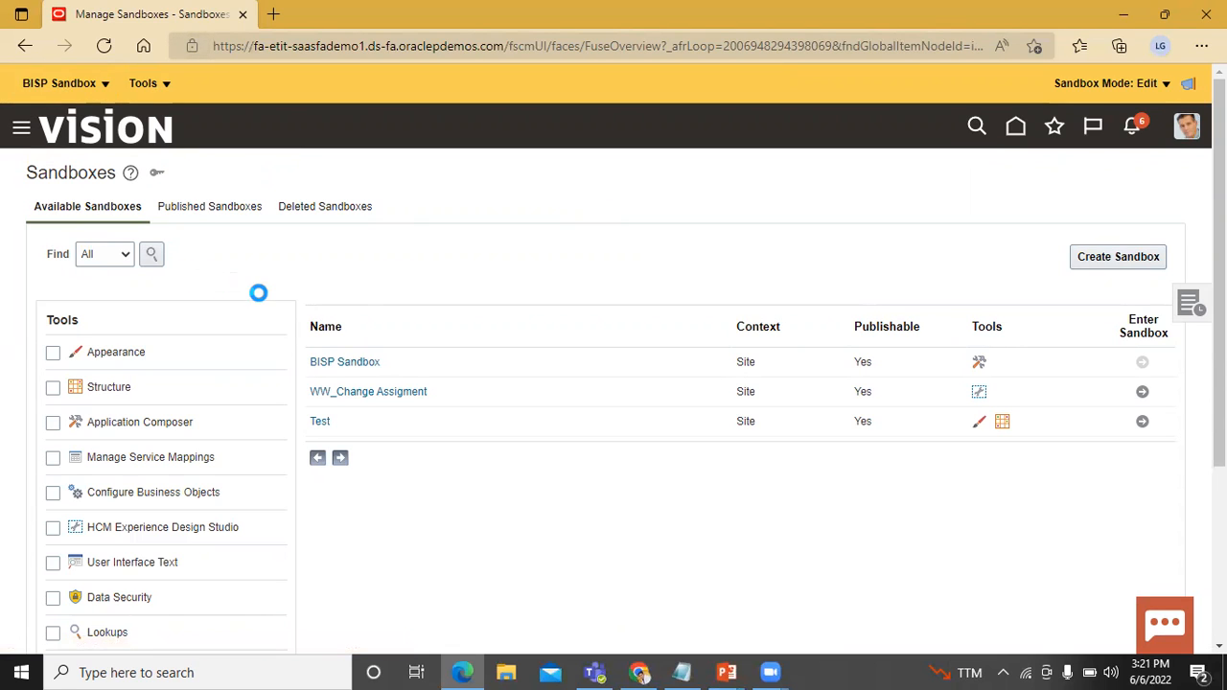
Open Application Composer from the Configuration group while in the BISP Sandbox
left_click(21, 132)
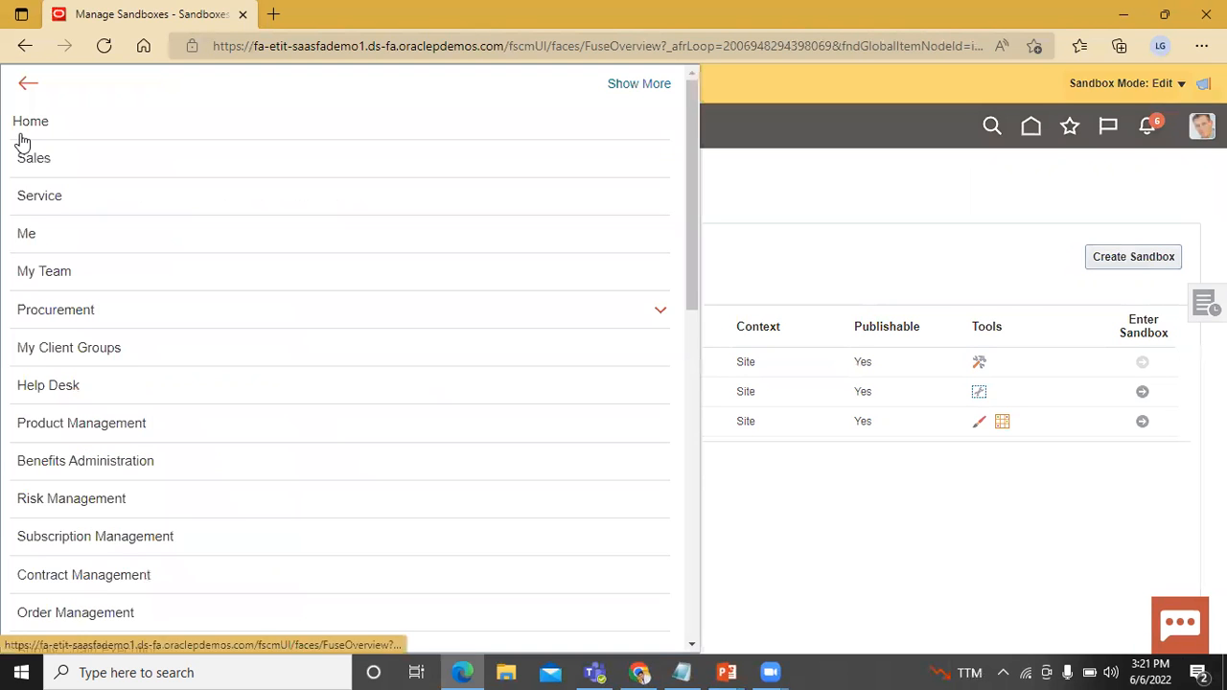
scroll(255, 194, "down", 4)
scroll(268, 197, "down", 5)
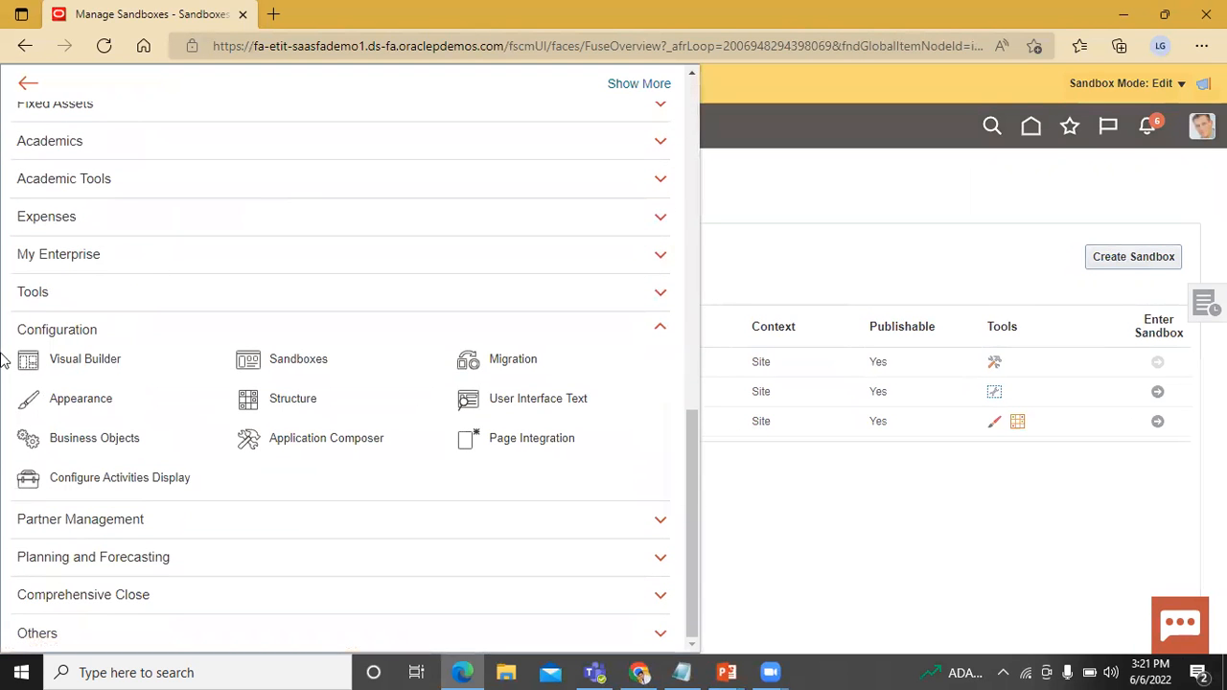
left_click(318, 437)
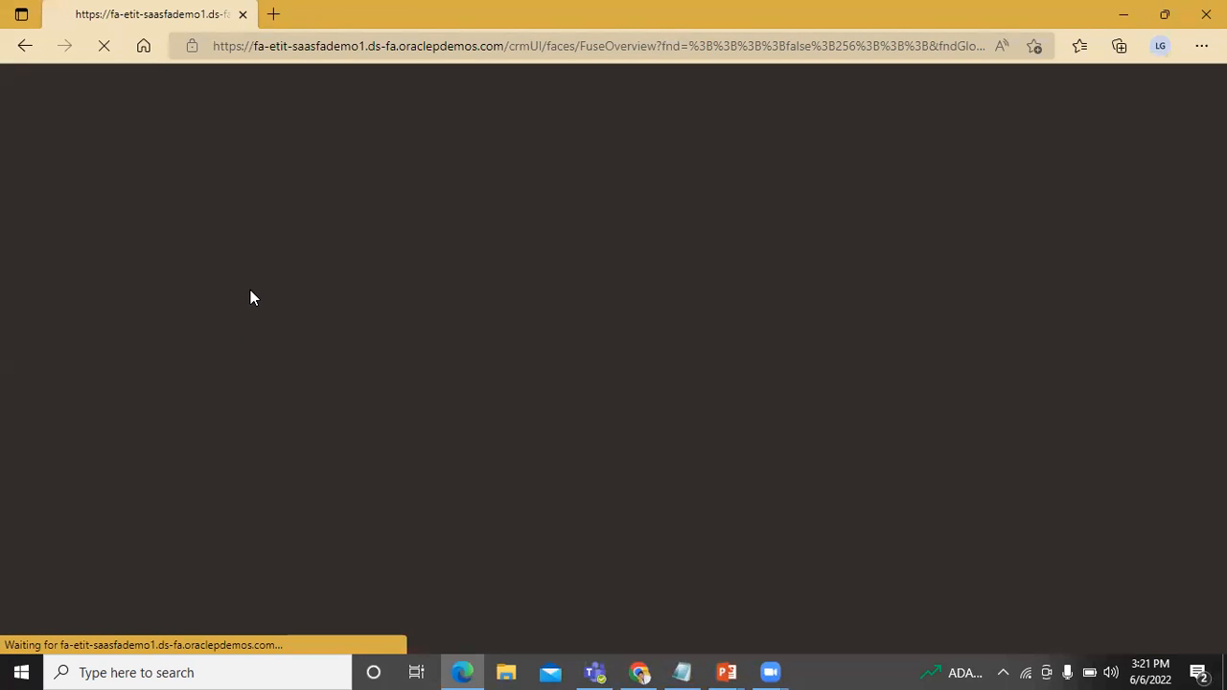
left_click(504, 665)
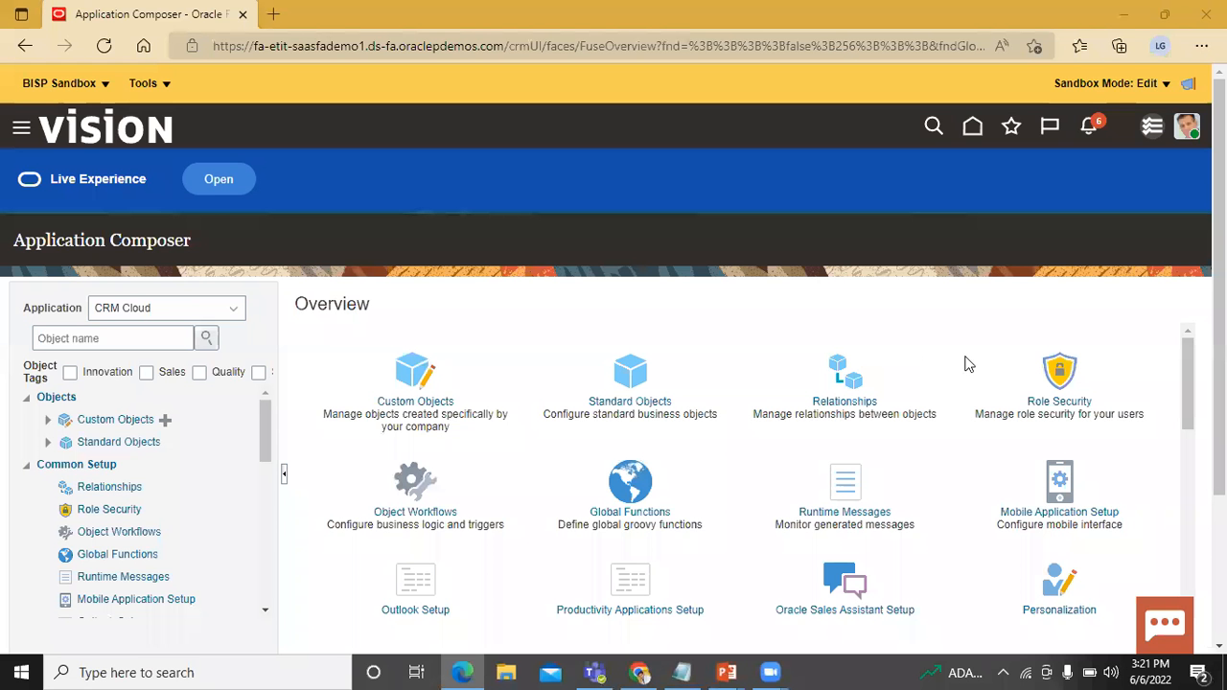
Expand the standard objects, find Sales Lead and open its fields
left_click(47, 444)
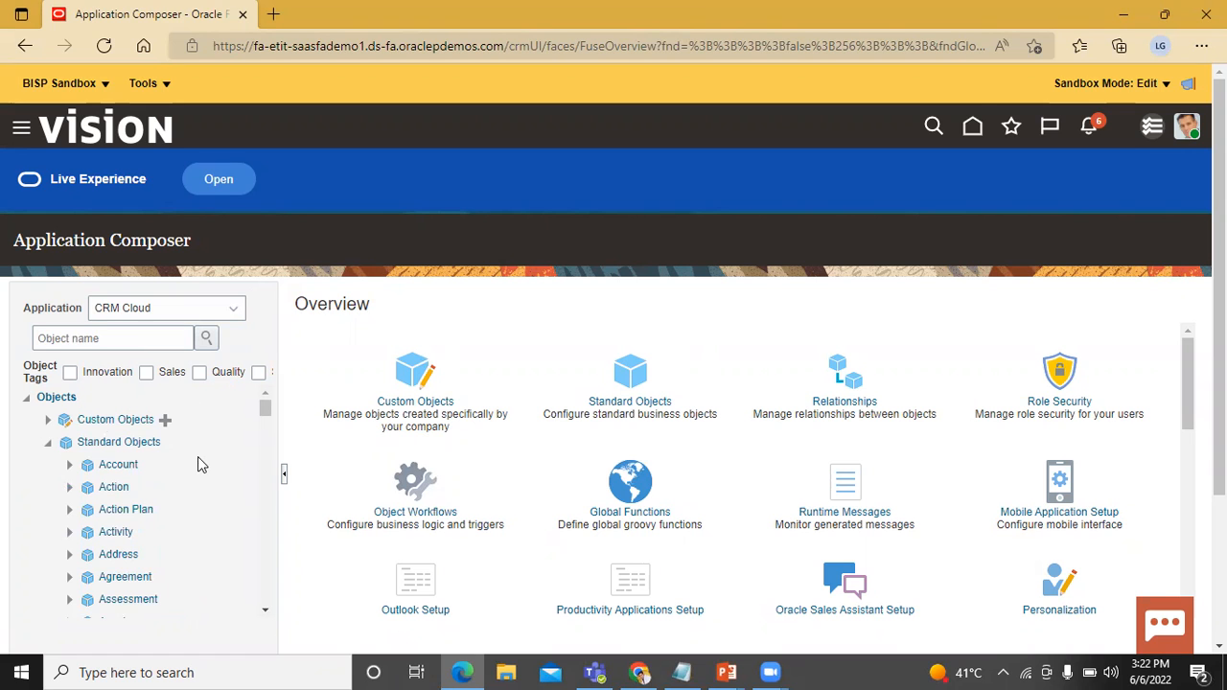
scroll(198, 464, "down", 15)
scroll(198, 464, "down", 10)
scroll(198, 464, "down", 5)
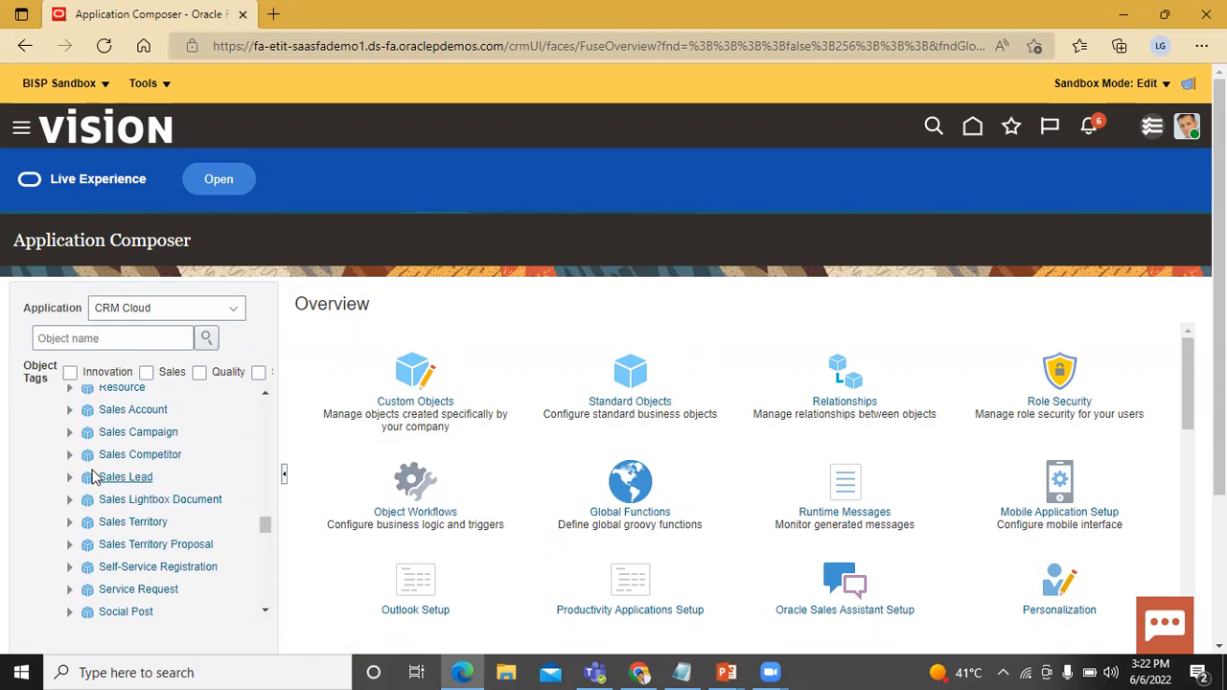
left_click(70, 477)
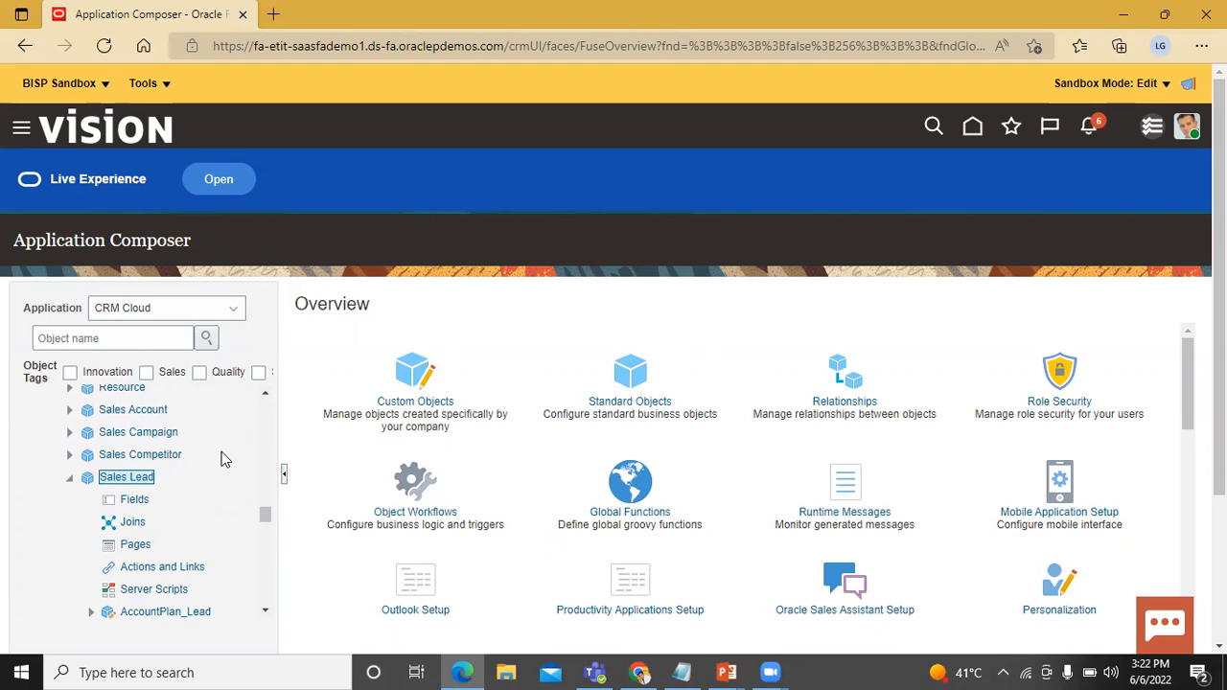
left_click(136, 500)
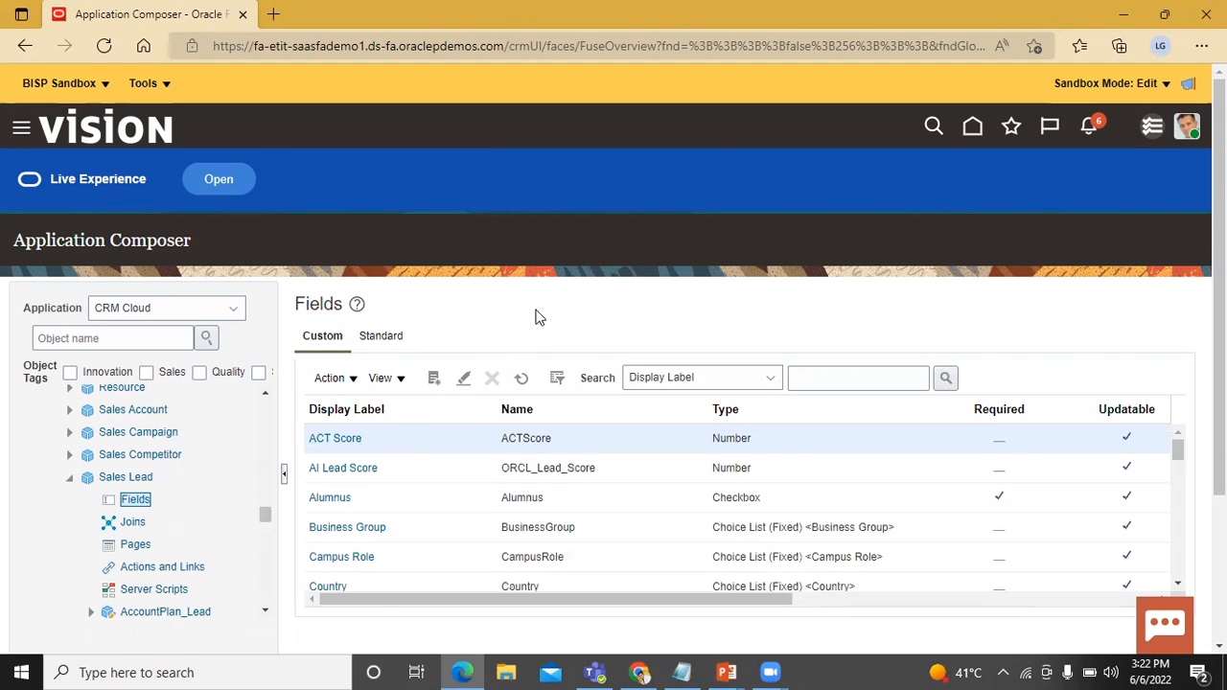
Create a custom checkbox field with the display label Strategic Deal on the Sales Lead object, and save it
left_click(433, 382)
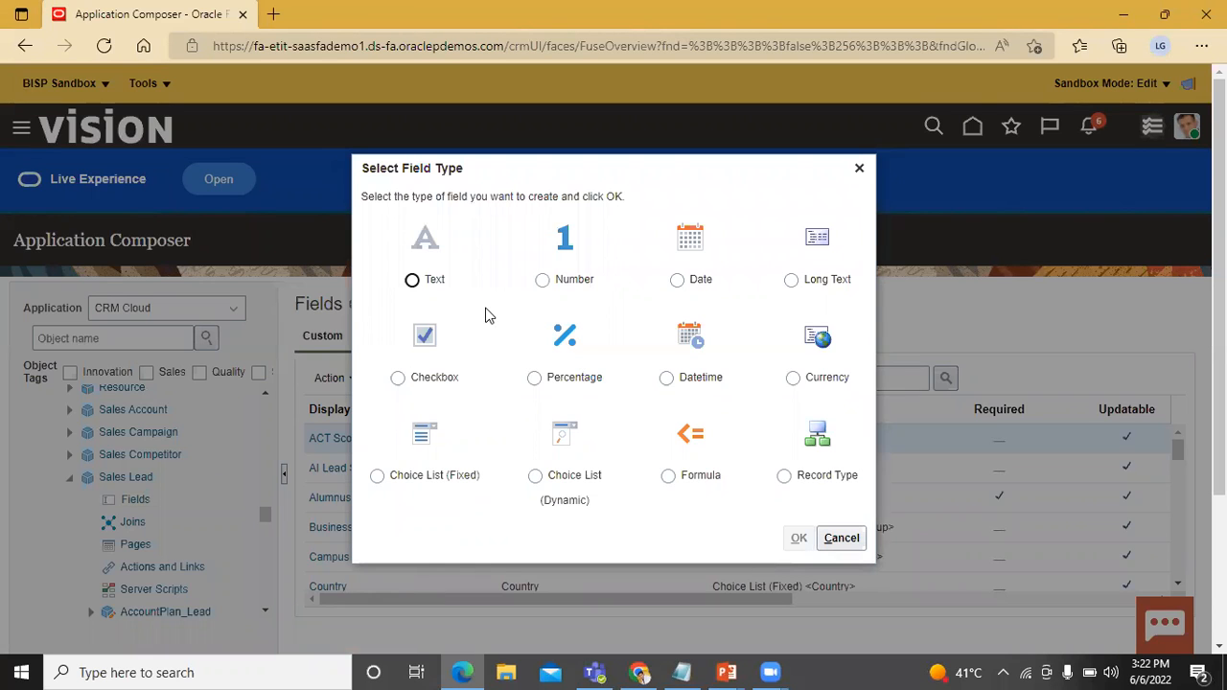
left_click(398, 379)
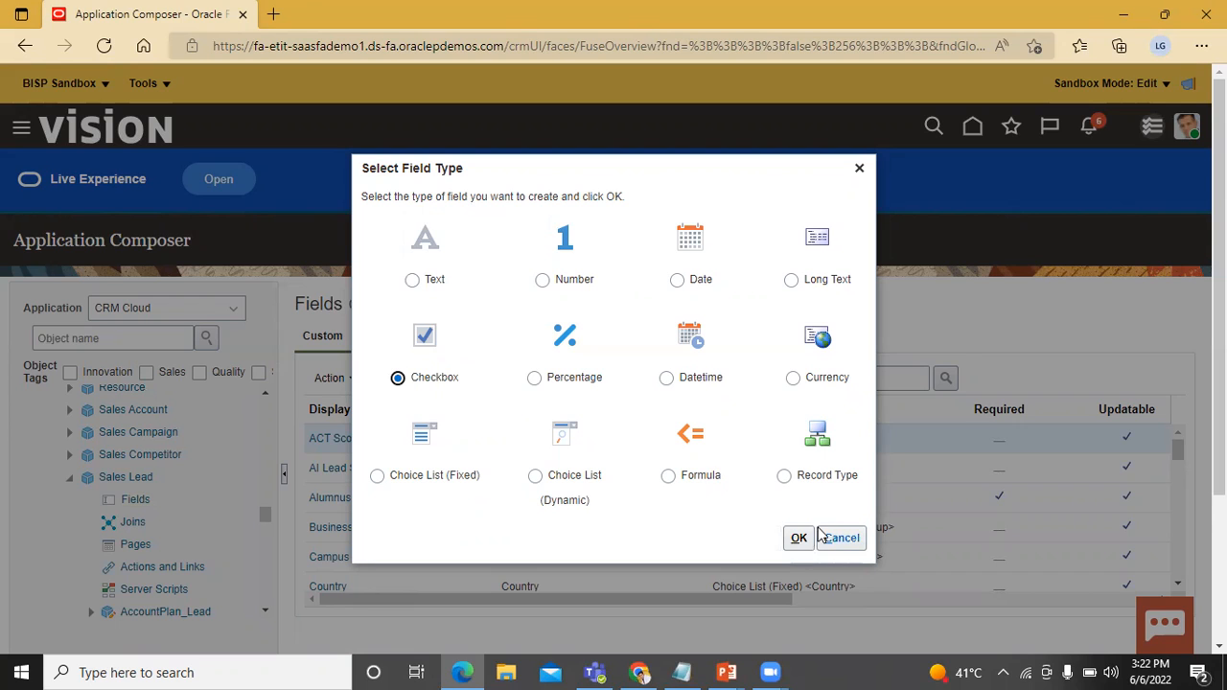
left_click(800, 540)
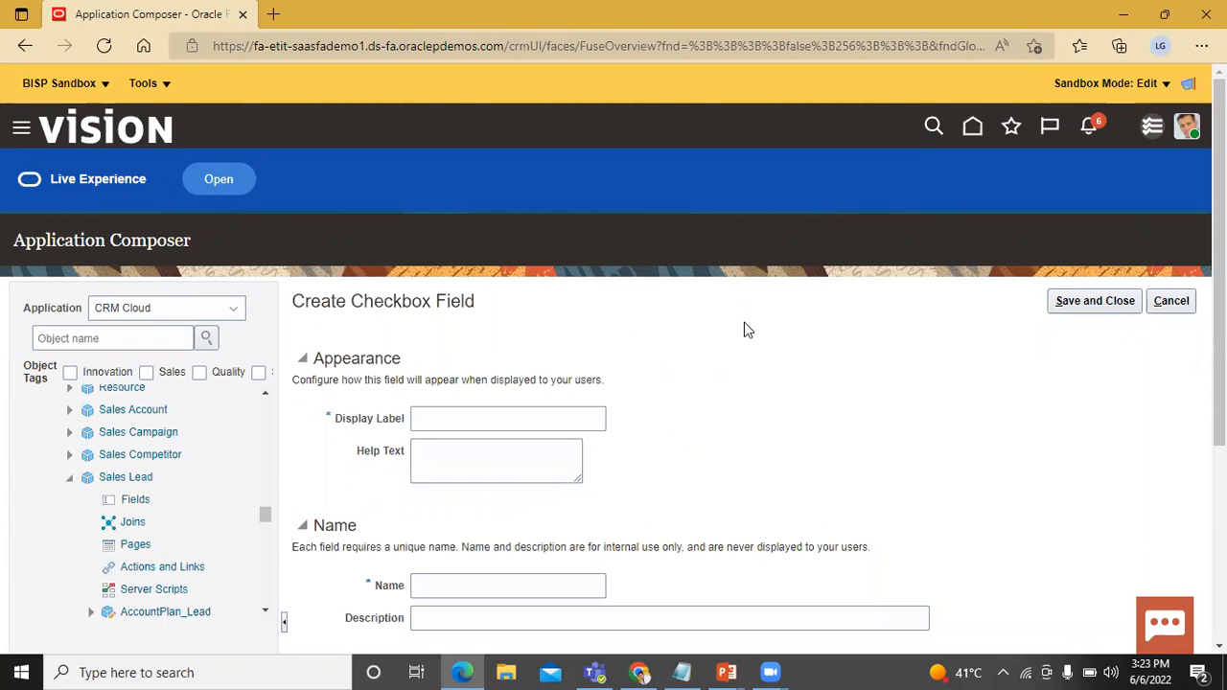
left_click(488, 413)
type("S")
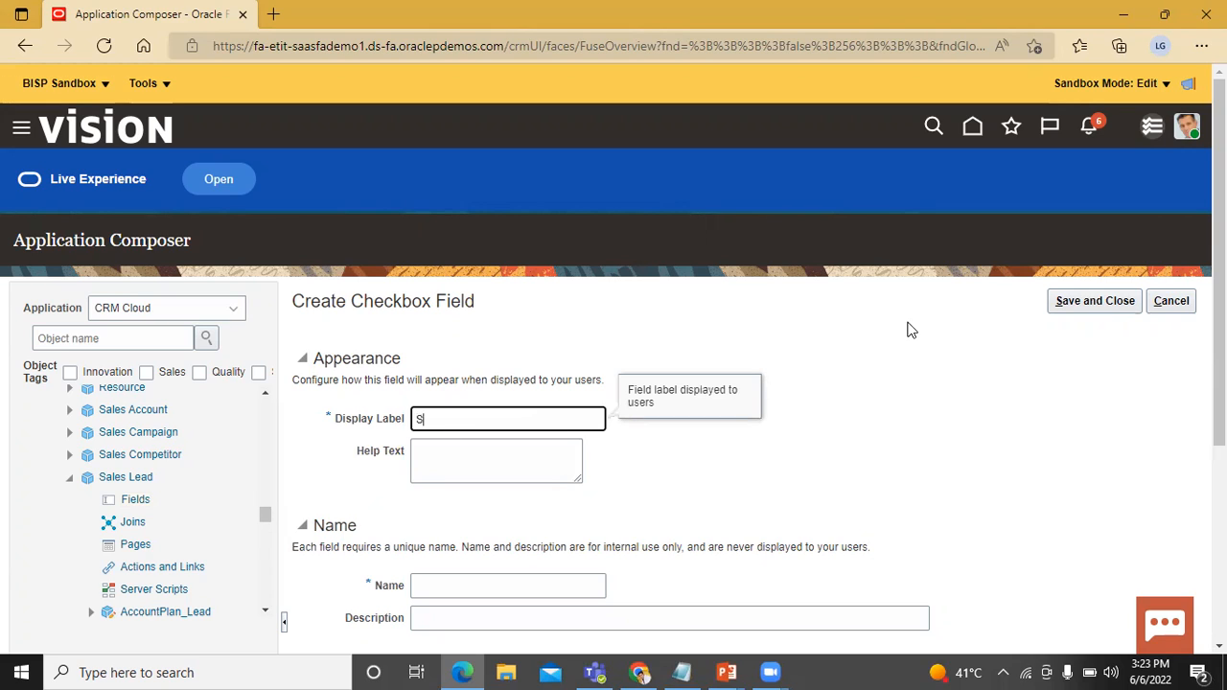
type("trategic Deal")
left_click(930, 423)
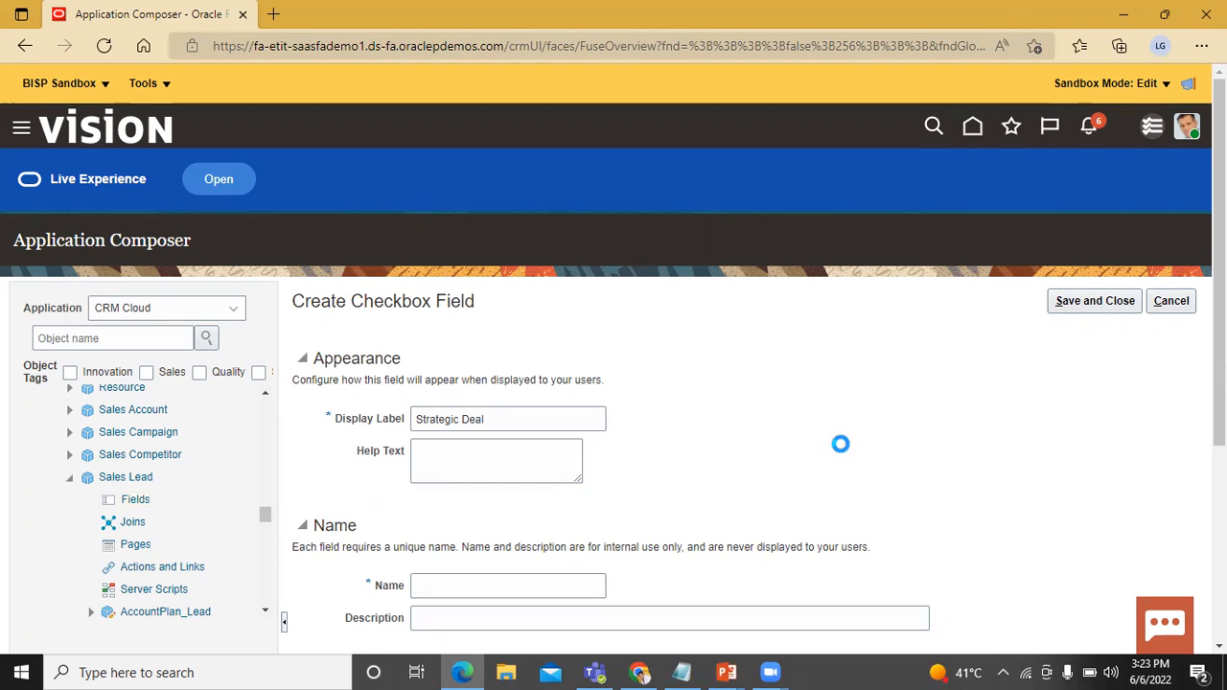
scroll(862, 431, "down", 2)
scroll(926, 469, "down", 2)
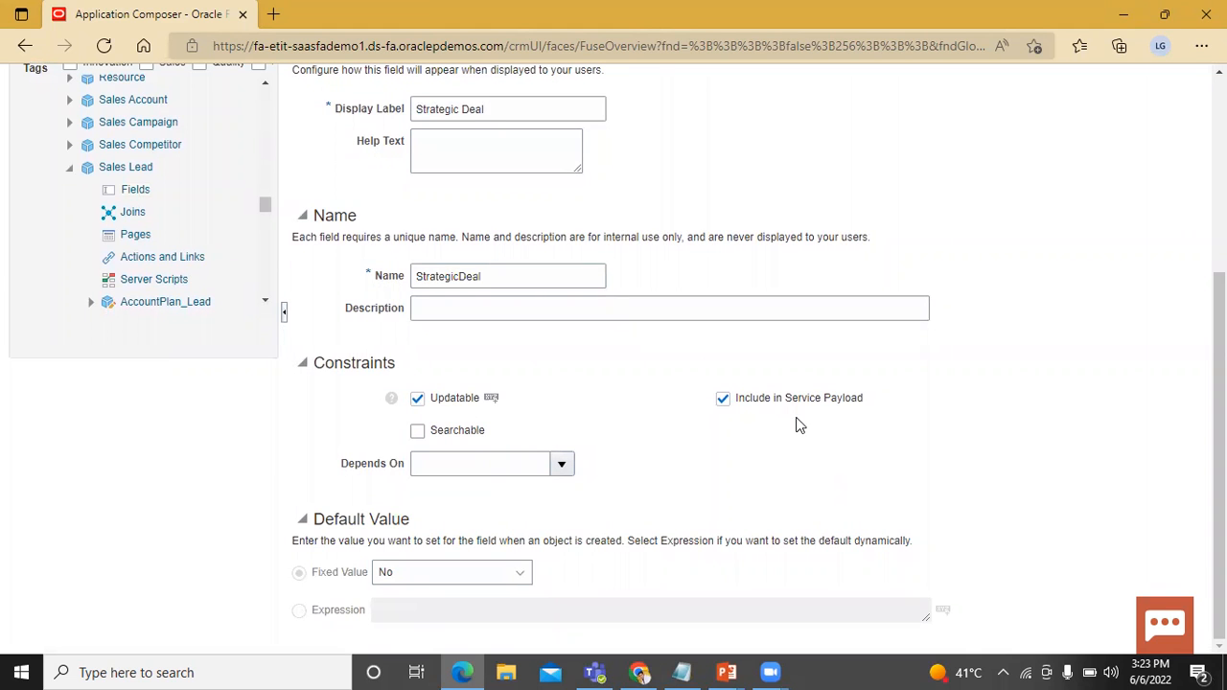
scroll(700, 489, "up", 3)
scroll(735, 430, "down", 1)
scroll(958, 365, "up", 2)
left_click(1097, 300)
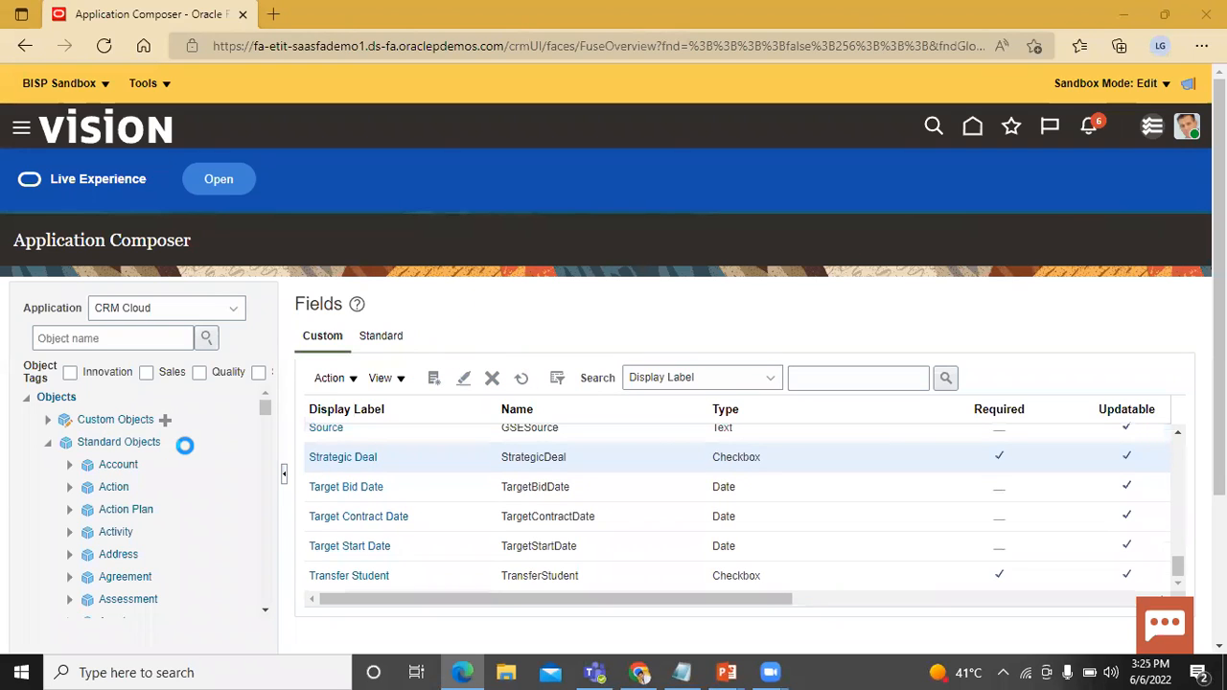
Open the server scripts of the Sales Lead object and show its validation rules
scroll(186, 457, "down", 15)
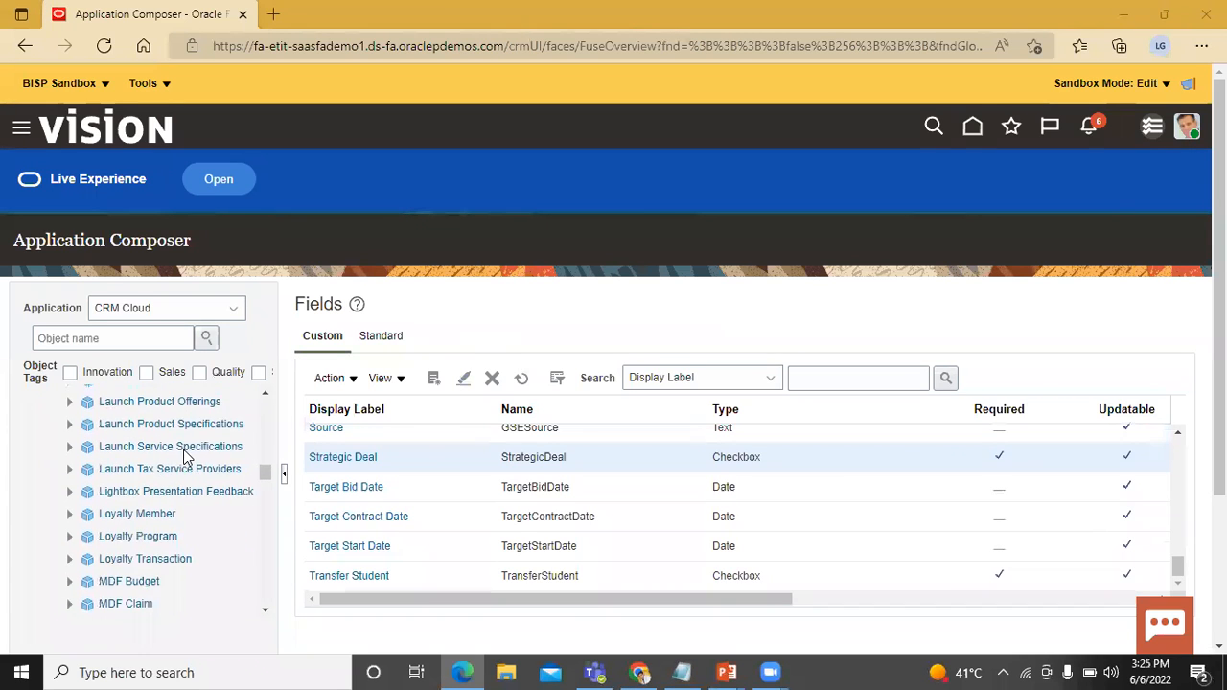
scroll(186, 457, "down", 4)
scroll(186, 457, "down", 9)
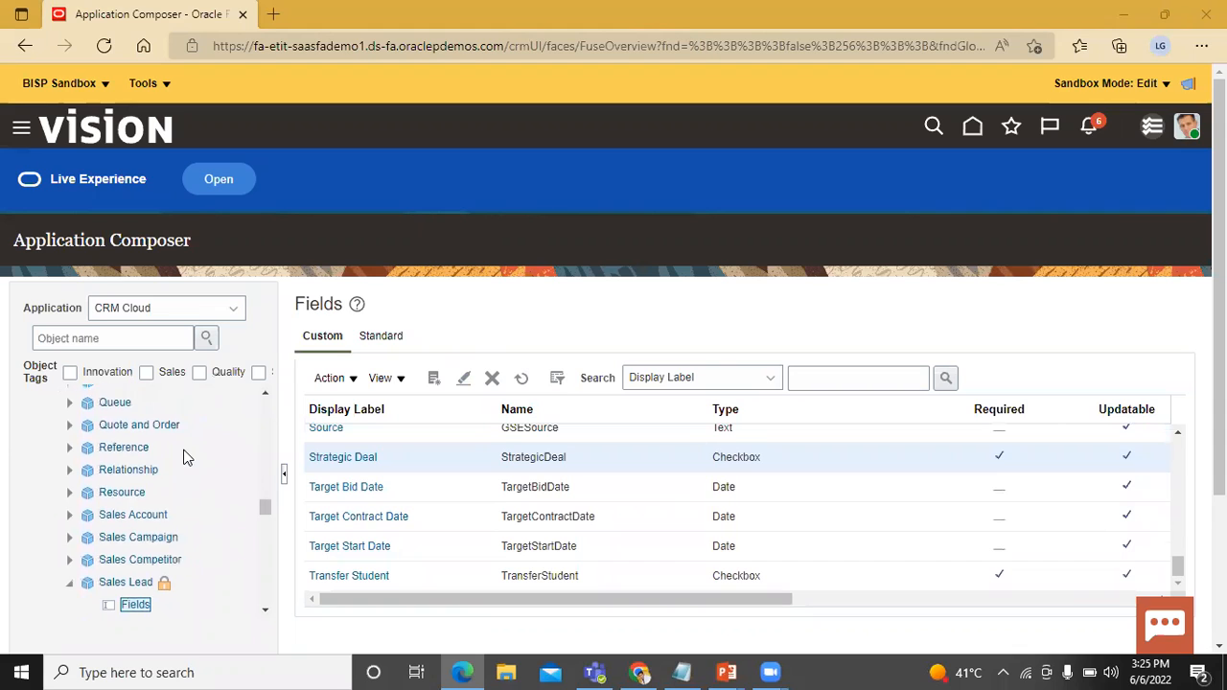
scroll(186, 457, "down", 1)
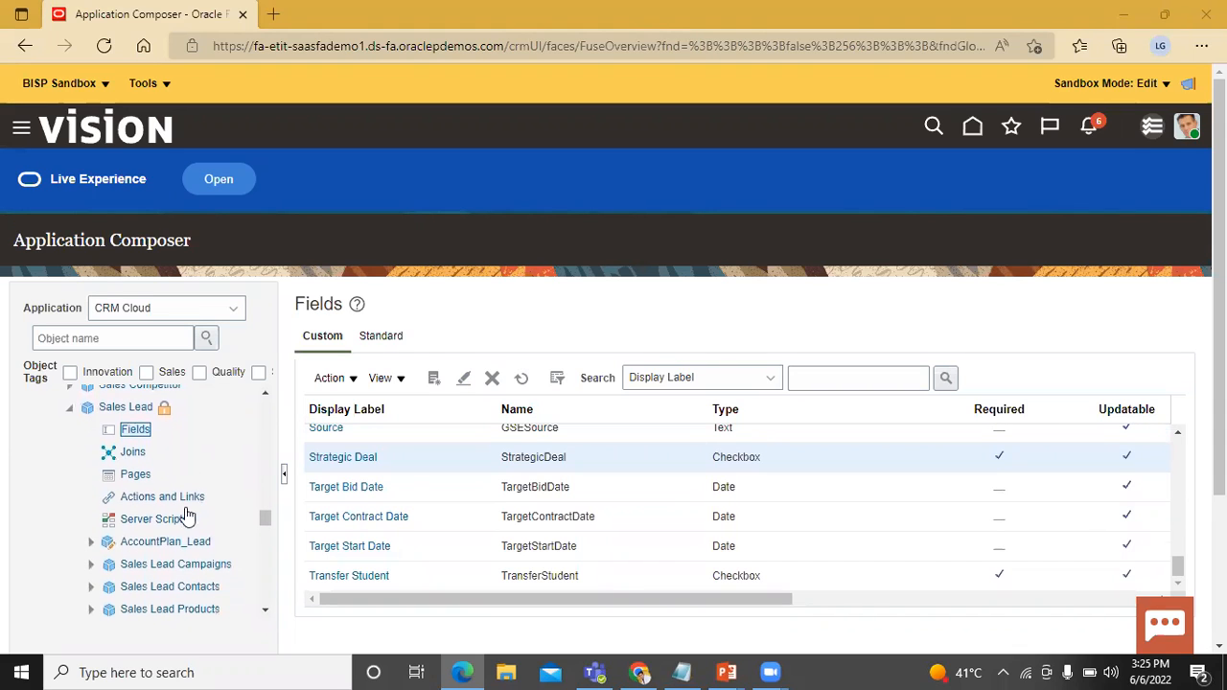
left_click(149, 521)
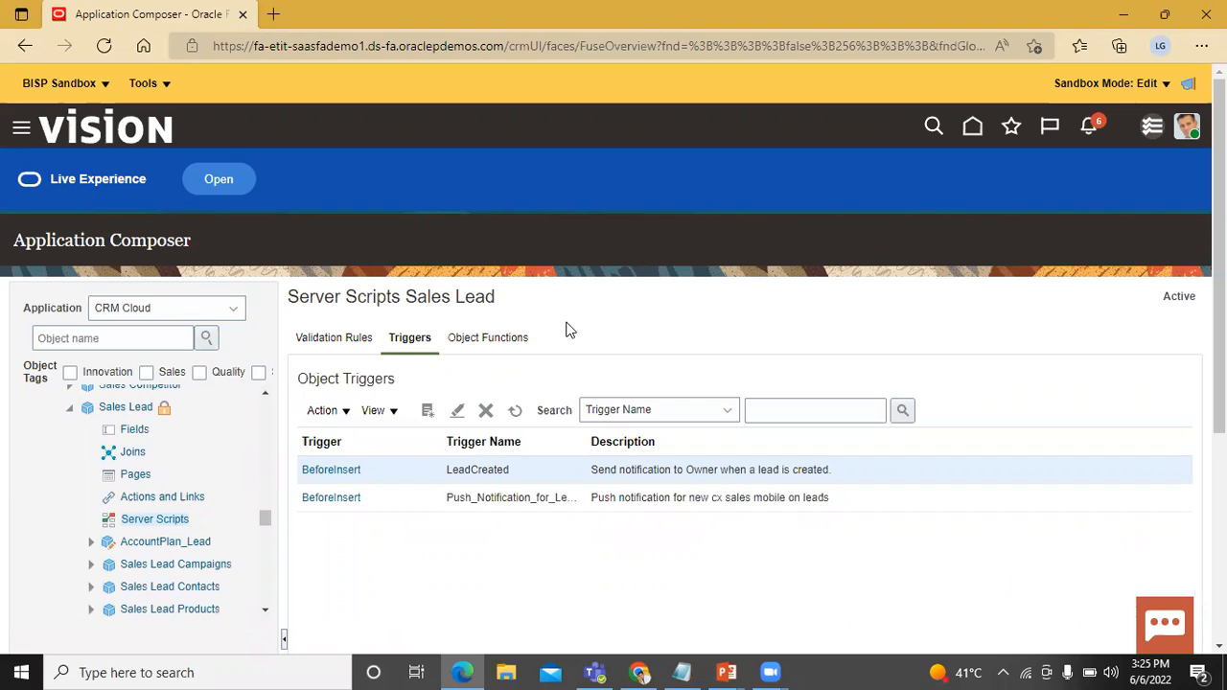
left_click(331, 341)
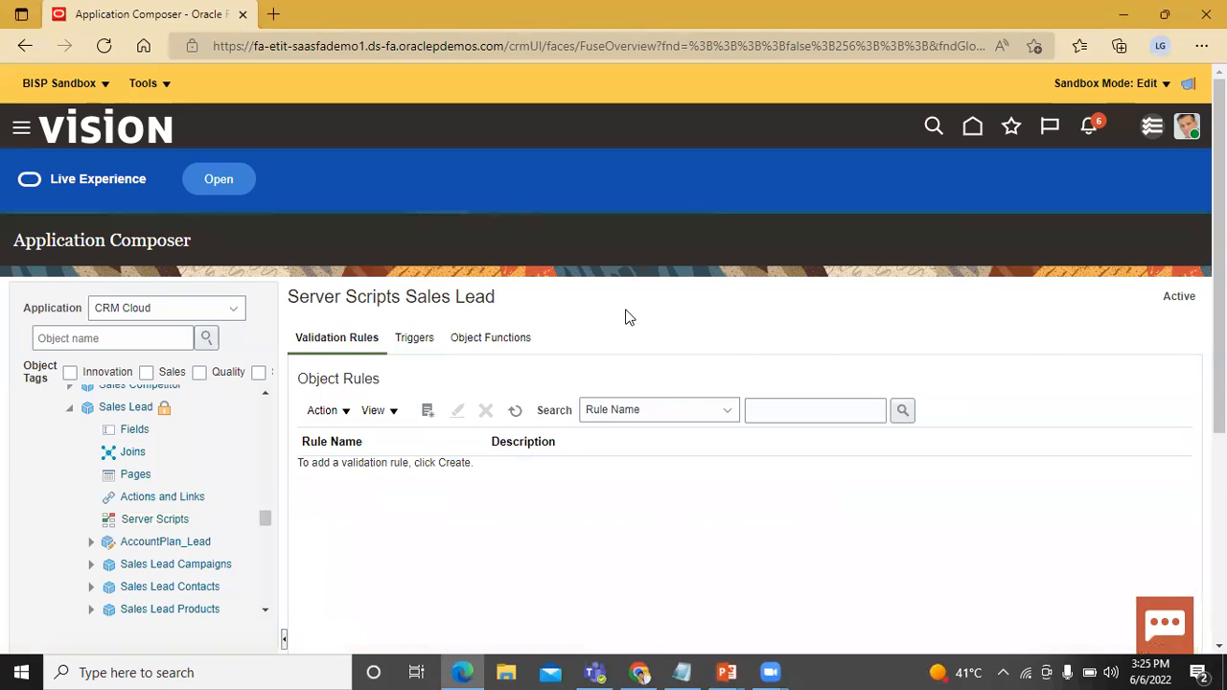
Add an object validation rule for Sales Lead and name it Strategic_Deal_Rule
left_click(349, 420)
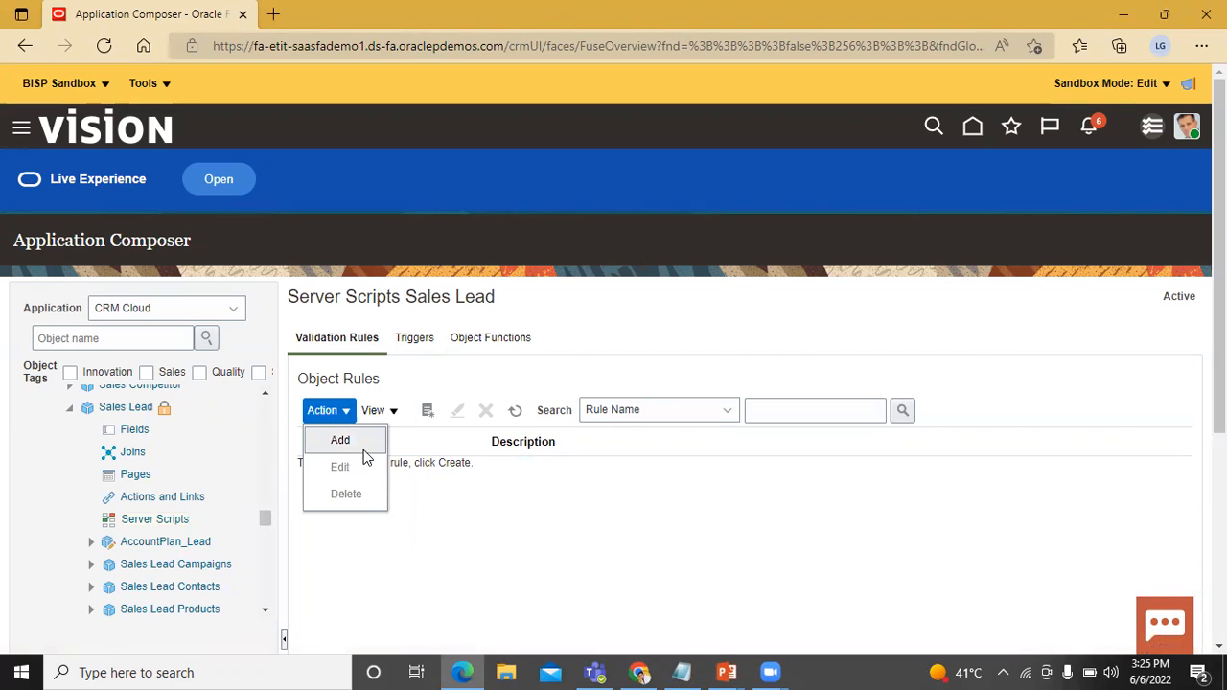
left_click(364, 440)
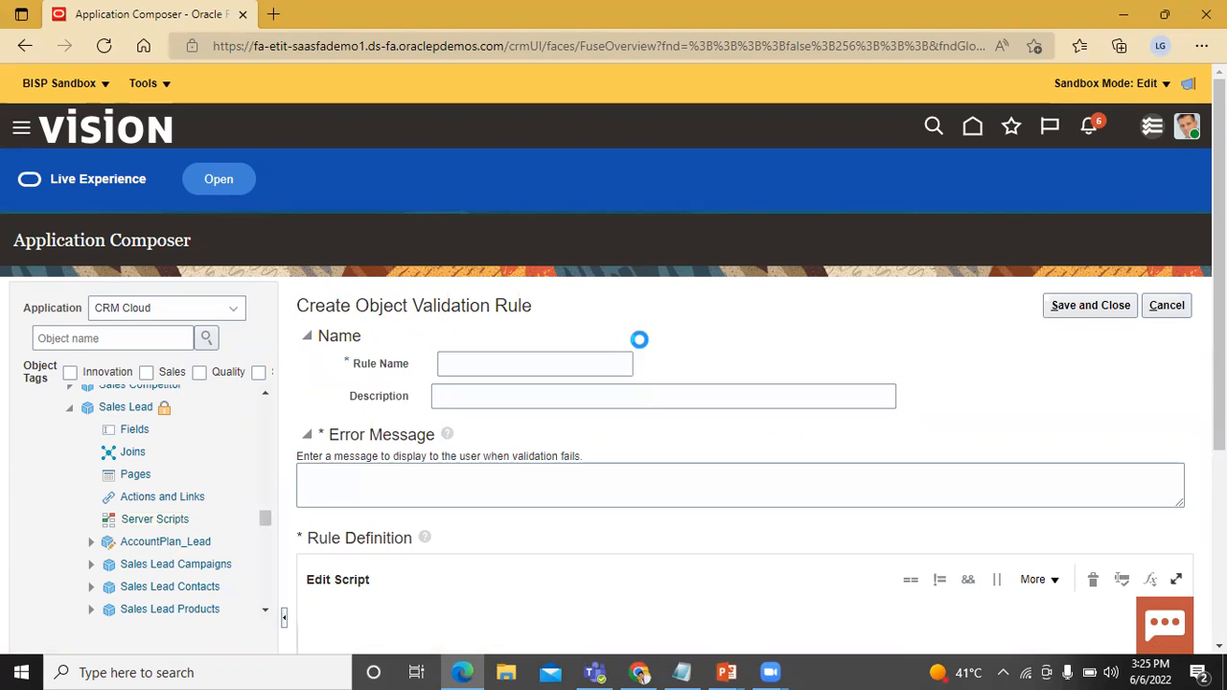
left_click(523, 359)
type("S")
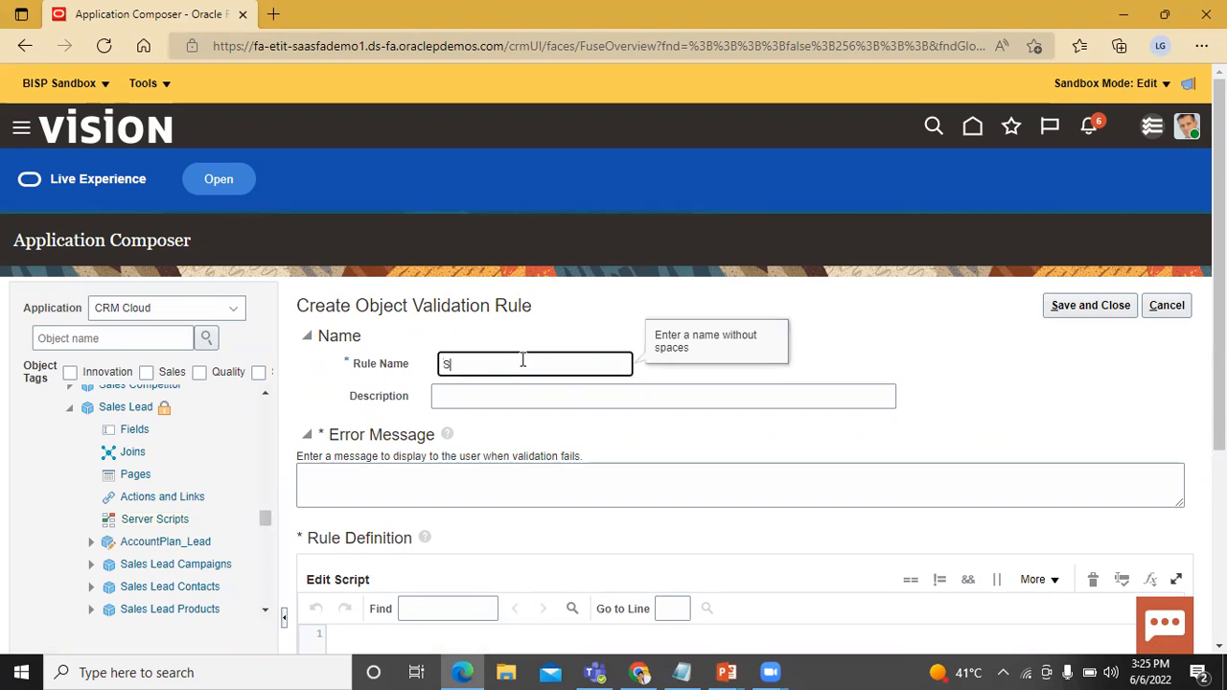
type("trategic")
type("_Deal _Rule")
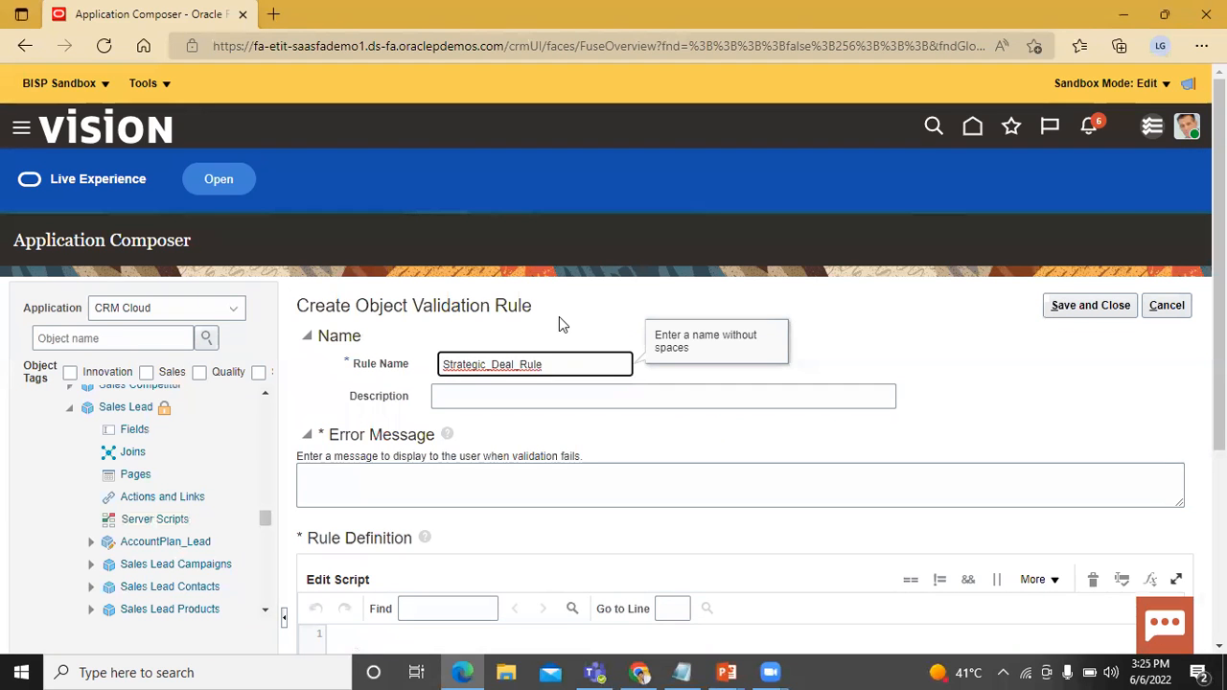
left_click(560, 319)
Set the rule's error message to "Enter Value More then 1000"
scroll(558, 317, "down", 1)
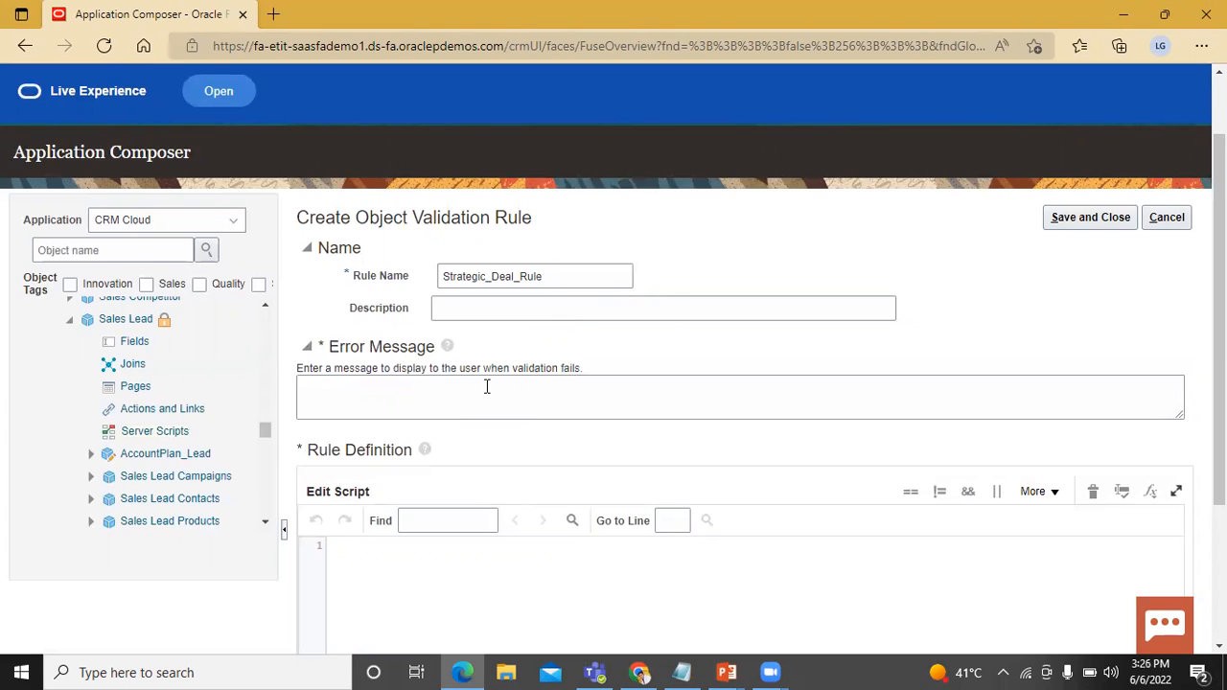
left_click(485, 386)
type("Enter ")
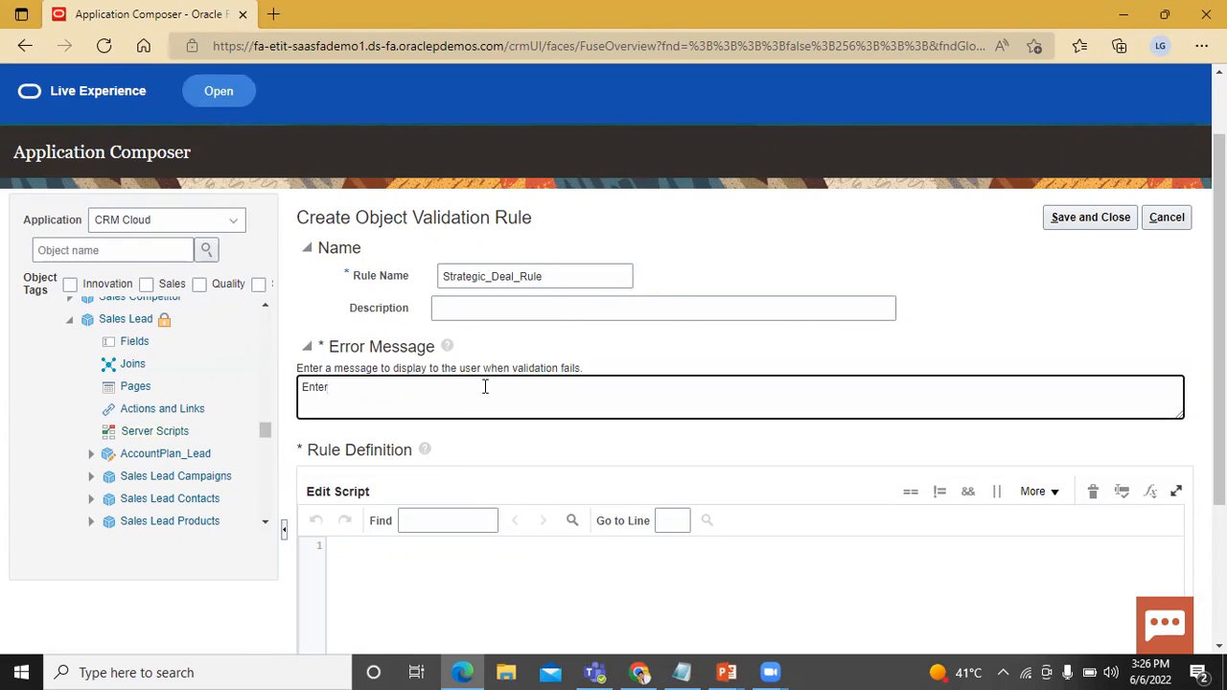
type("Value More then 1000")
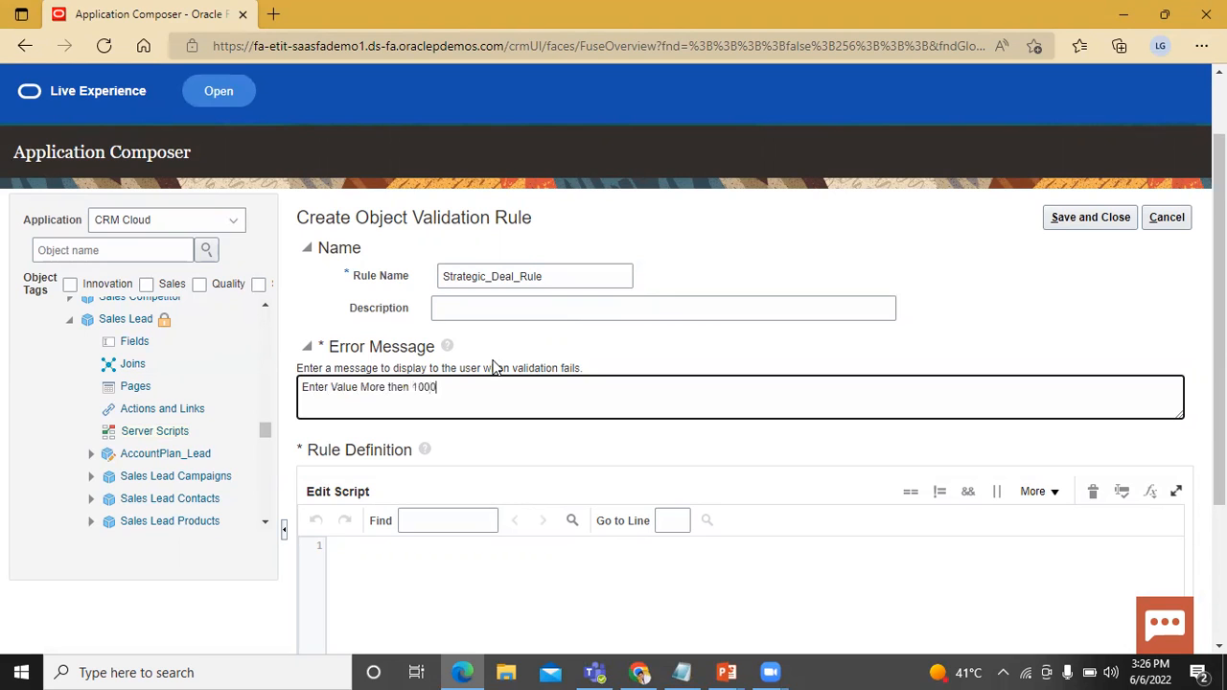
left_click(641, 330)
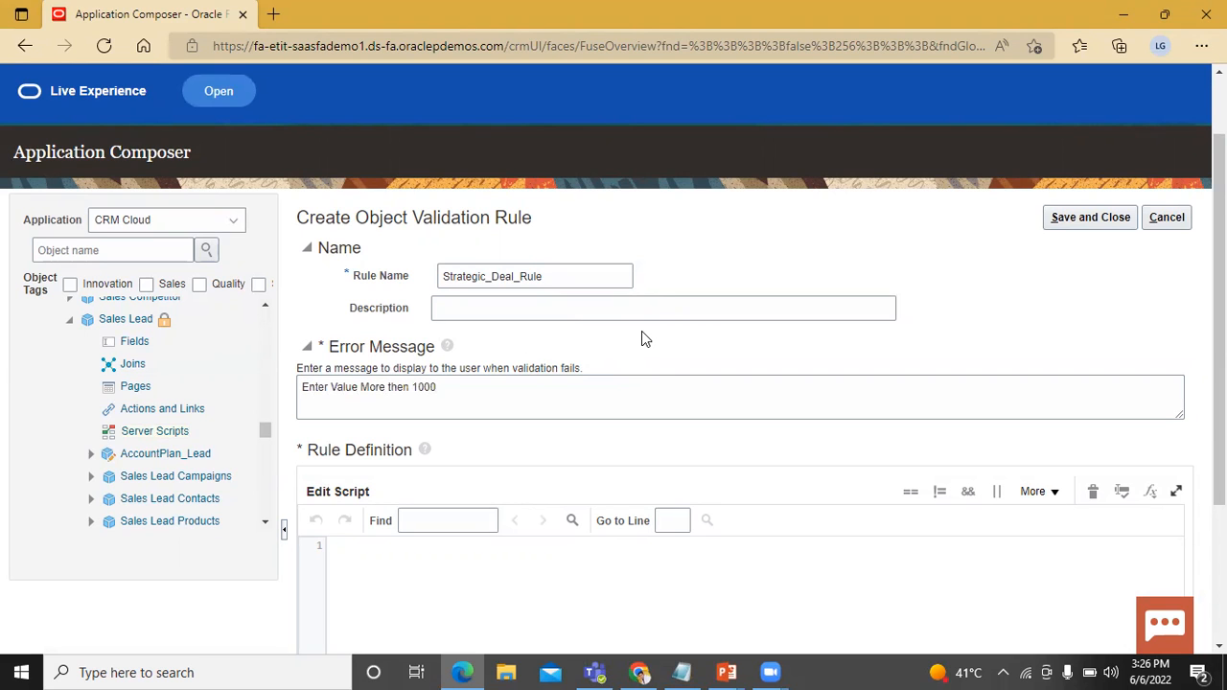
Enlarge the rule definition's script editor and paste in the whole StrategicDeal_c validation script copied from Notepad
scroll(697, 382, "down", 1)
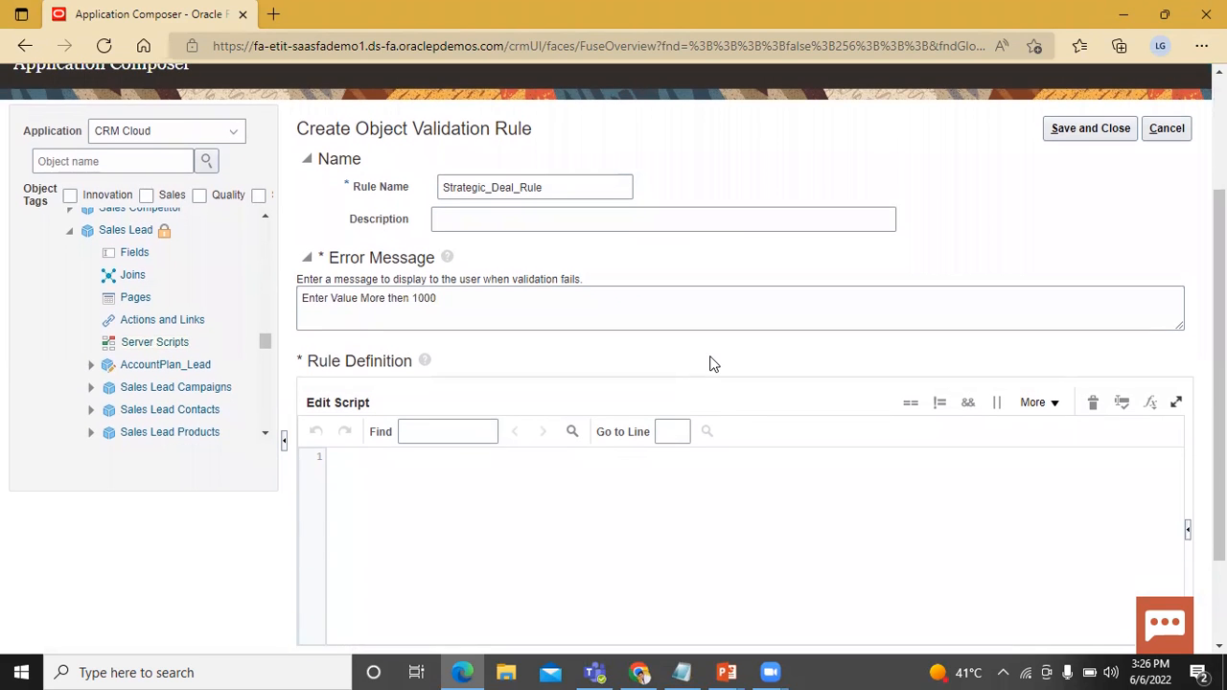
scroll(709, 363, "down", 2)
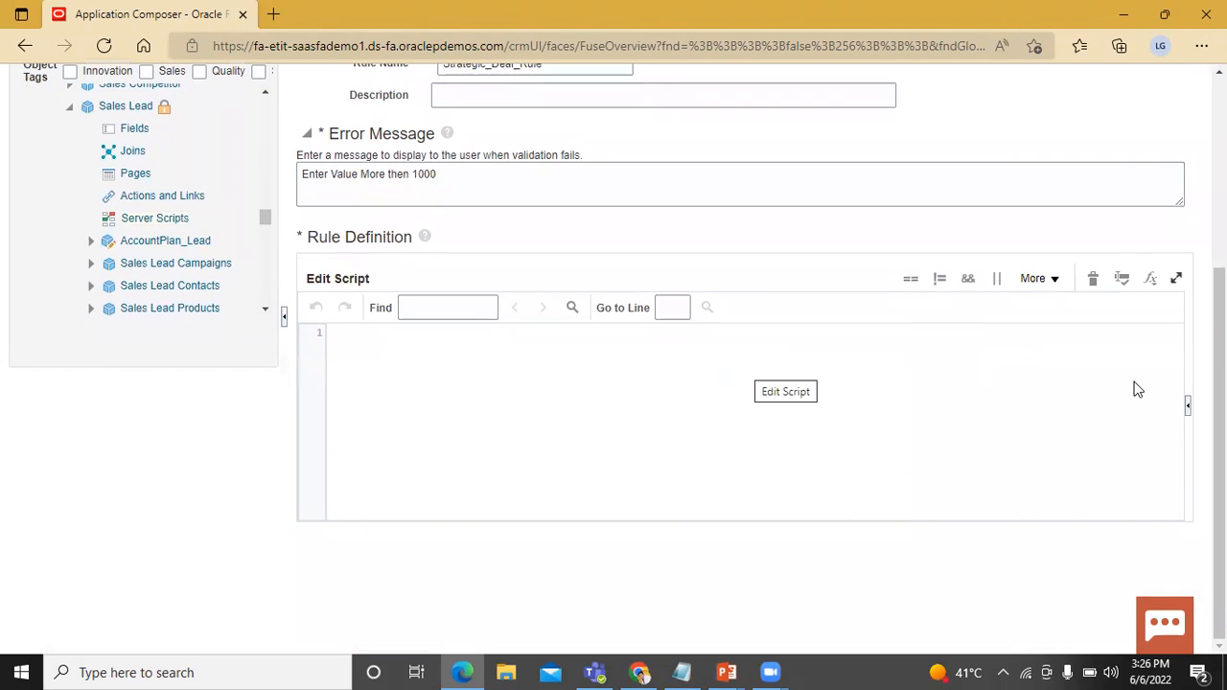
left_click(1177, 280)
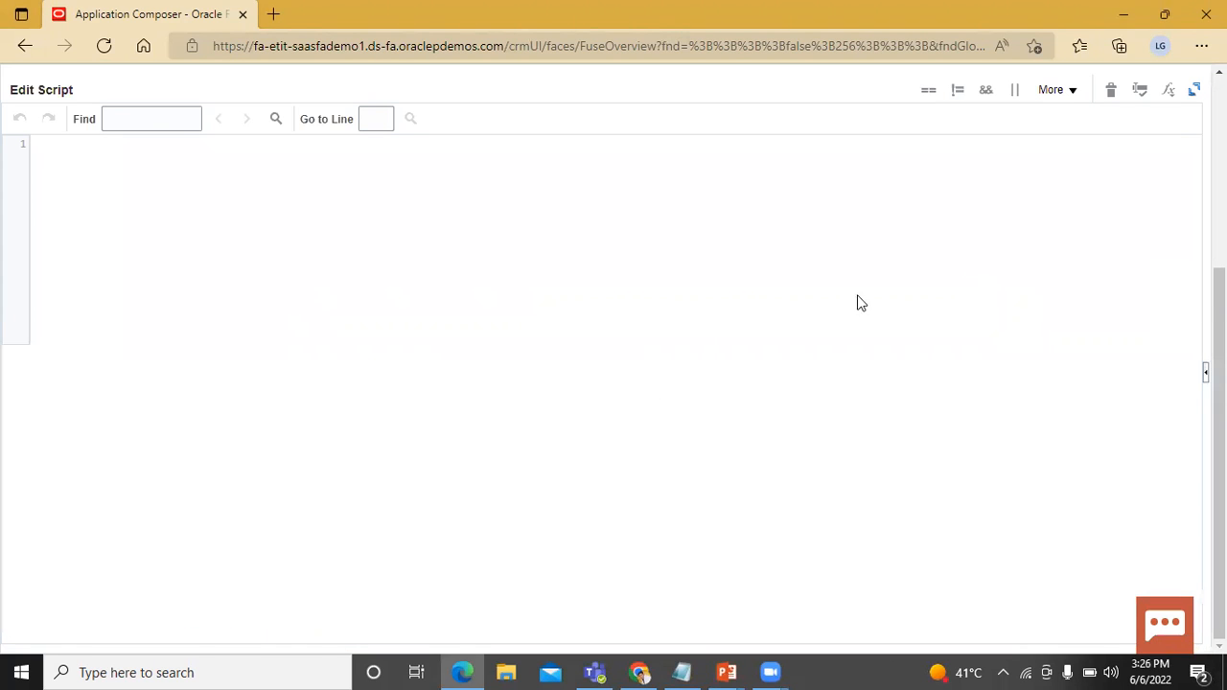
left_click(682, 672)
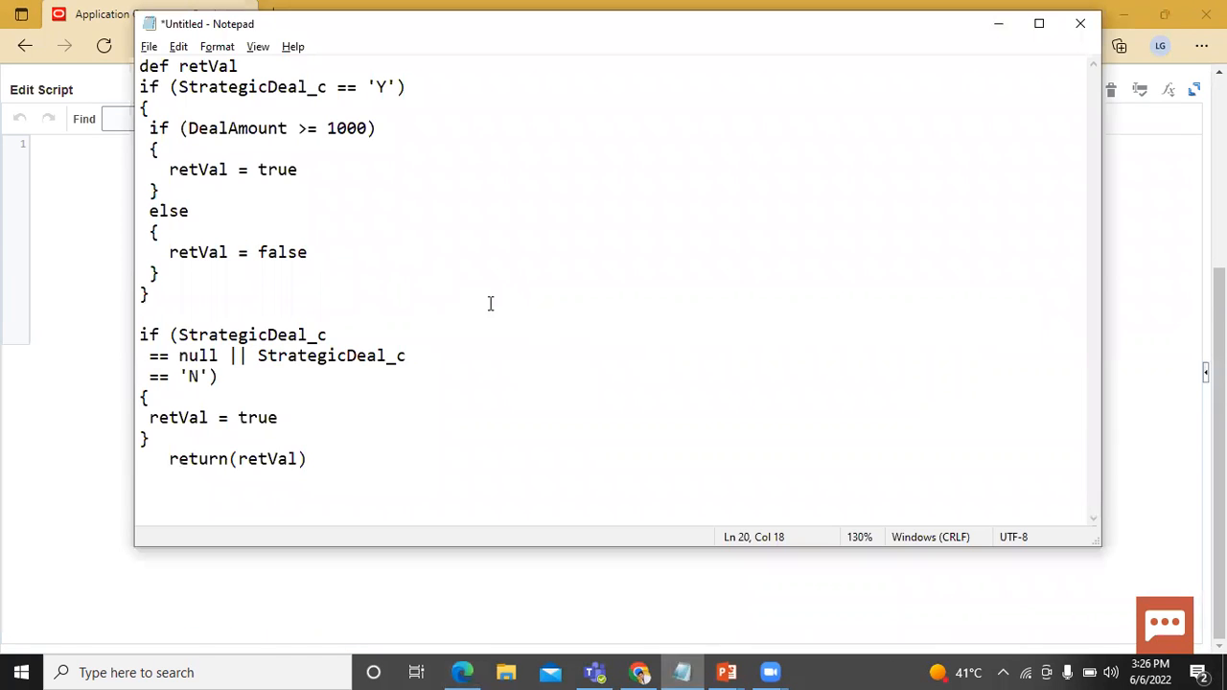
left_click_drag(140, 65, 350, 458)
key("ctrl+c")
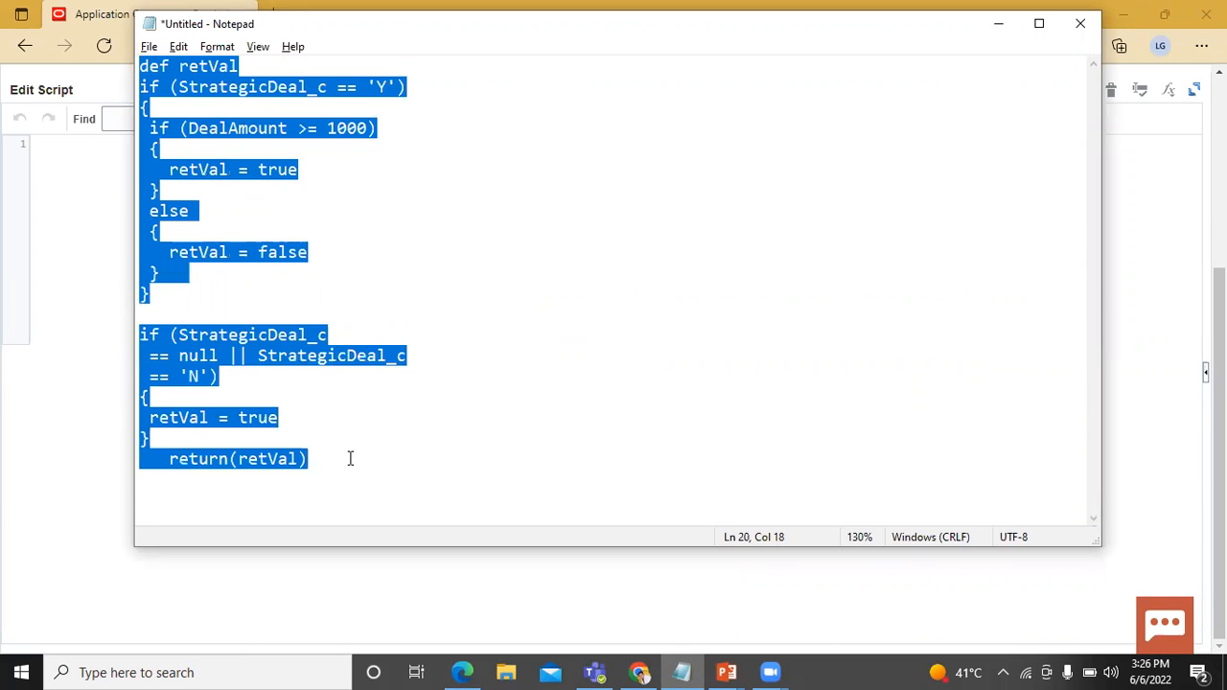
left_click(79, 334)
key("ctrl+v")
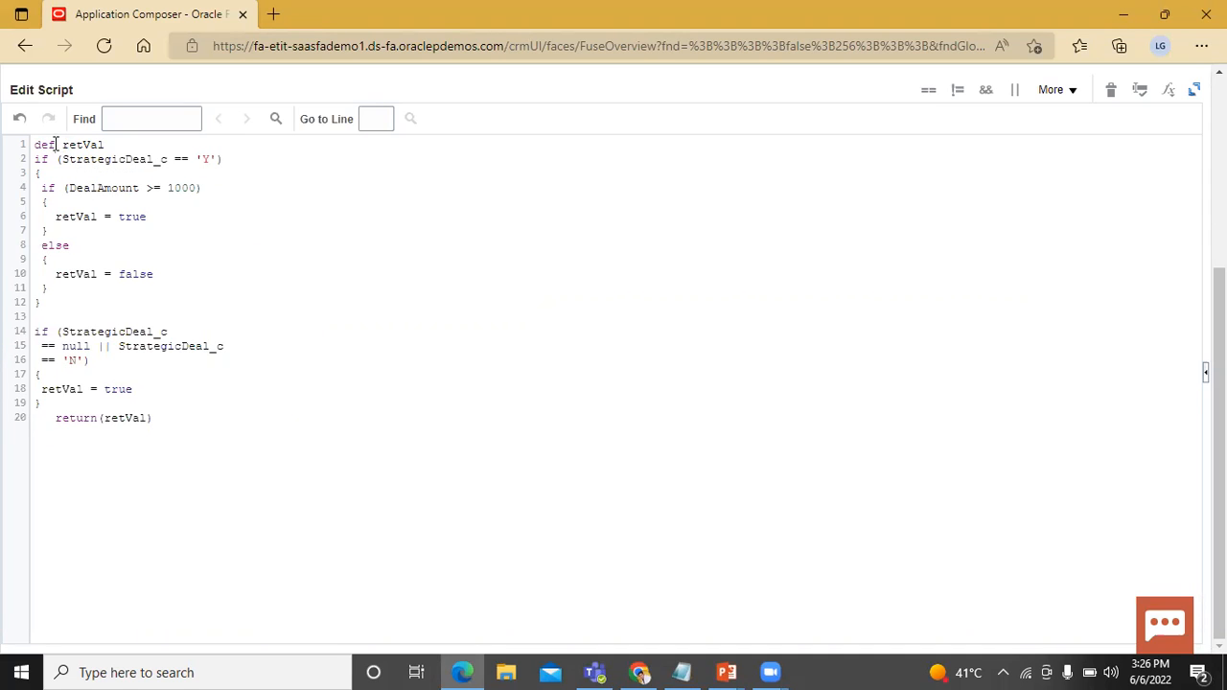
Review the script's first condition, covering StrategicDeal_c equal to 'Y', the DealAmount check and its true and false branches
left_click(305, 246)
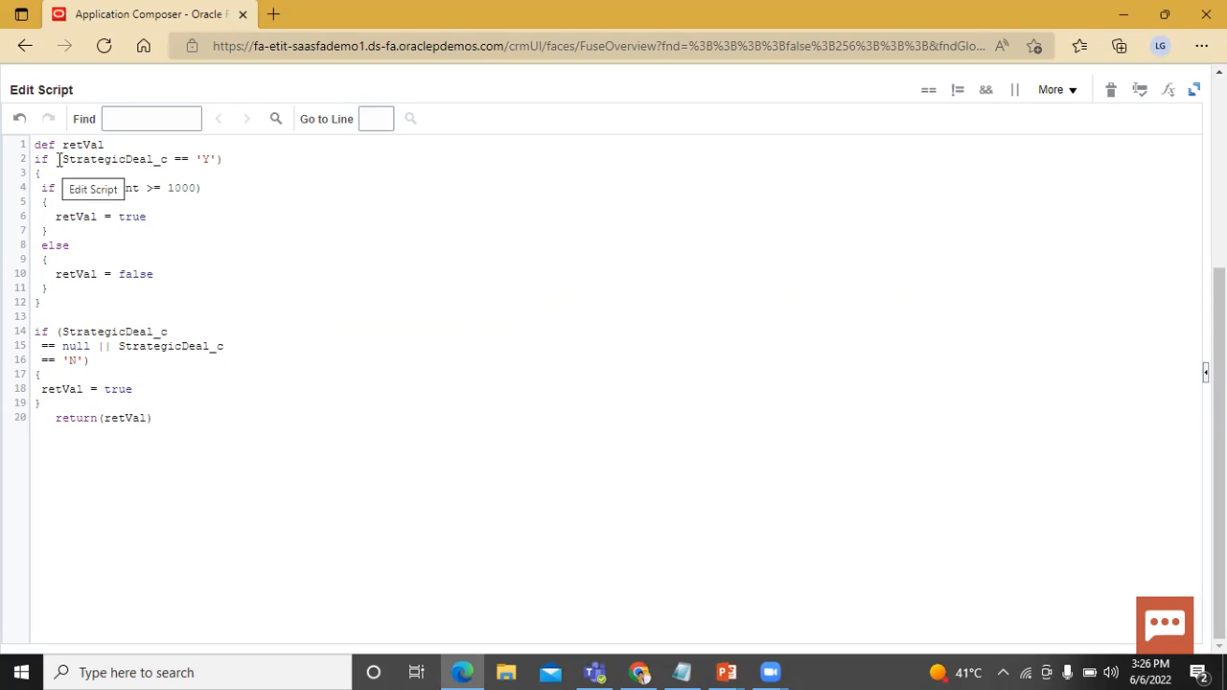
left_click_drag(247, 156, 204, 191)
left_click(258, 173)
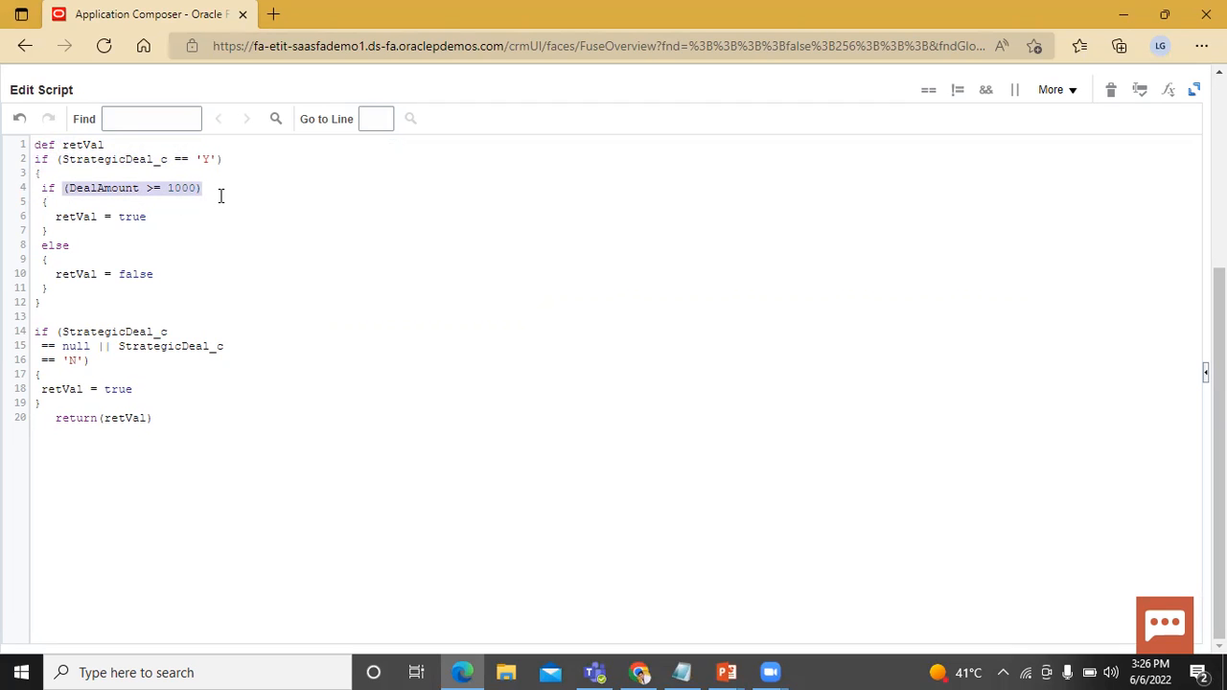
left_click_drag(50, 223, 158, 223)
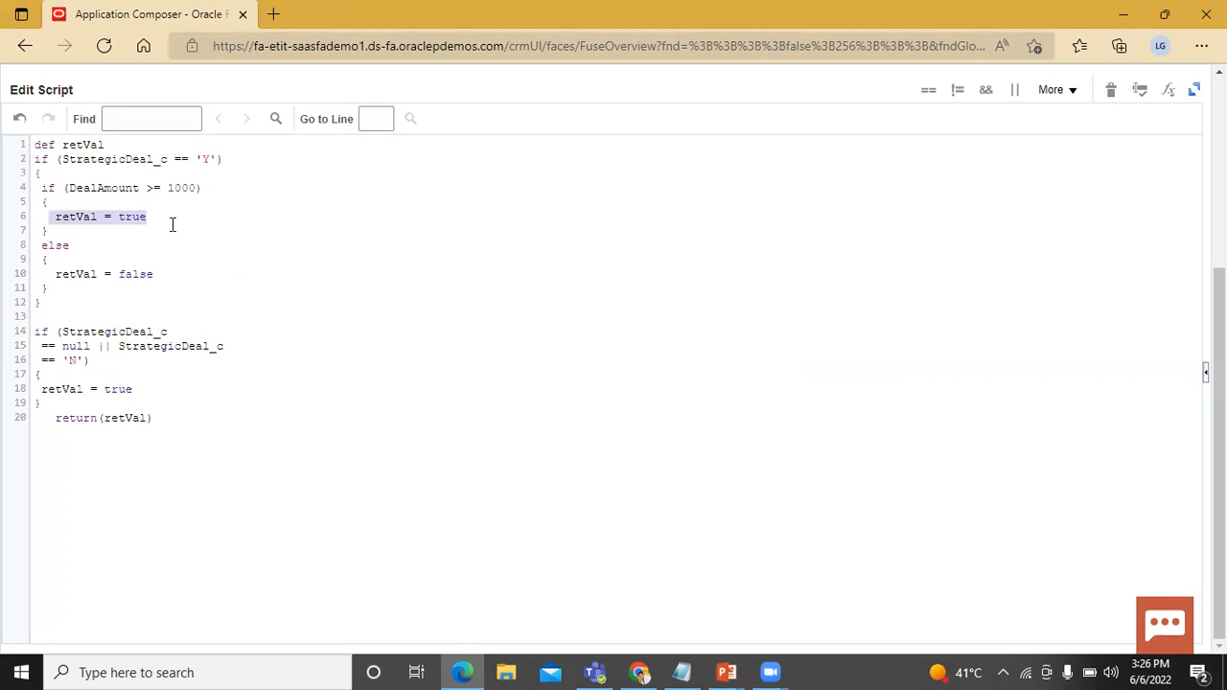
left_click(195, 277)
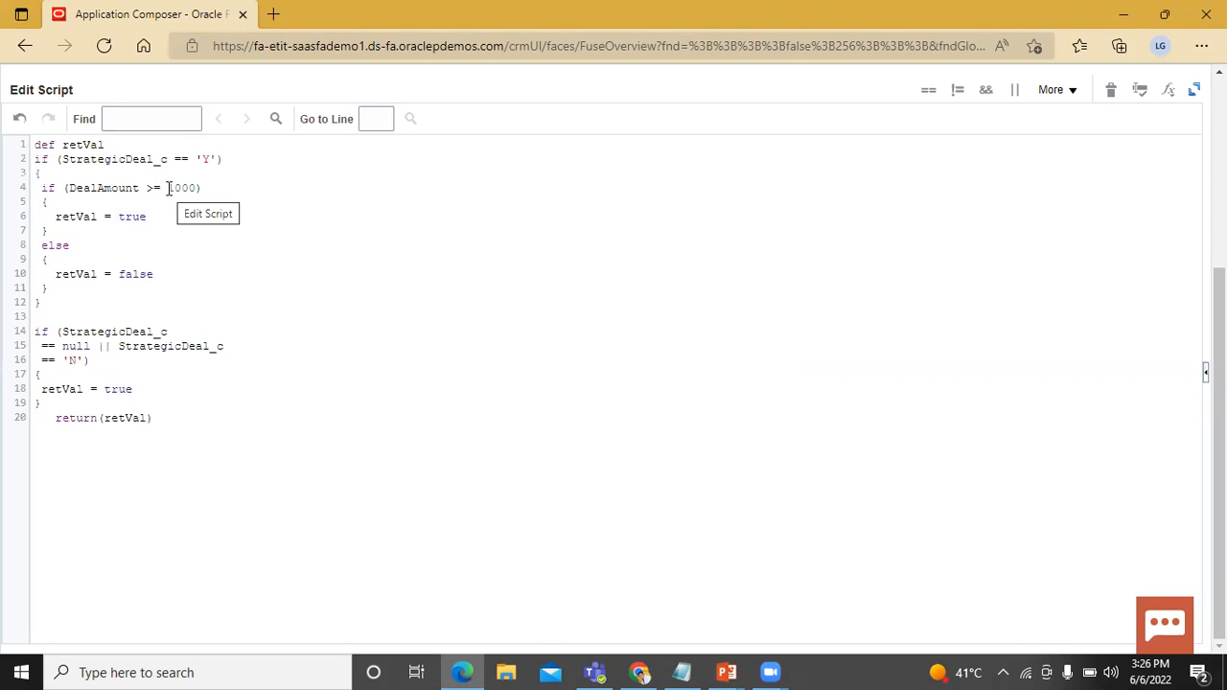
left_click_drag(36, 274, 193, 291)
left_click(228, 317)
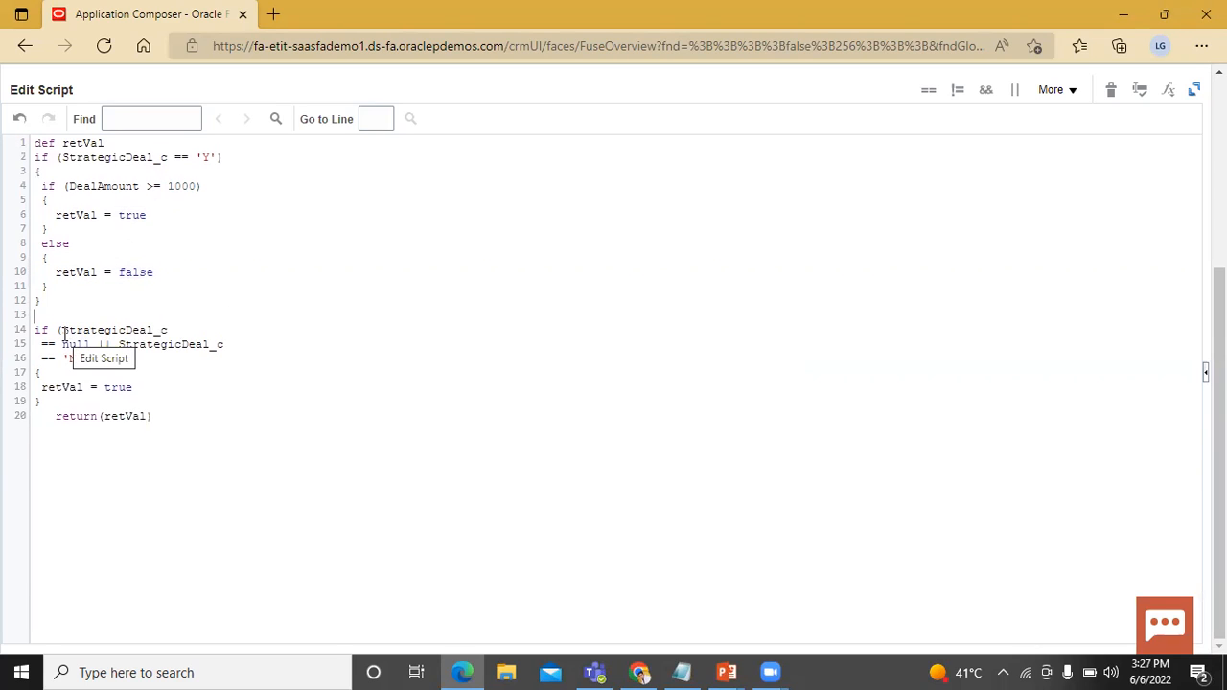
Review the script's second condition for a null or 'N' StrategicDeal_c, its retVal assignment and the final return statement
left_click_drag(62, 331, 89, 359)
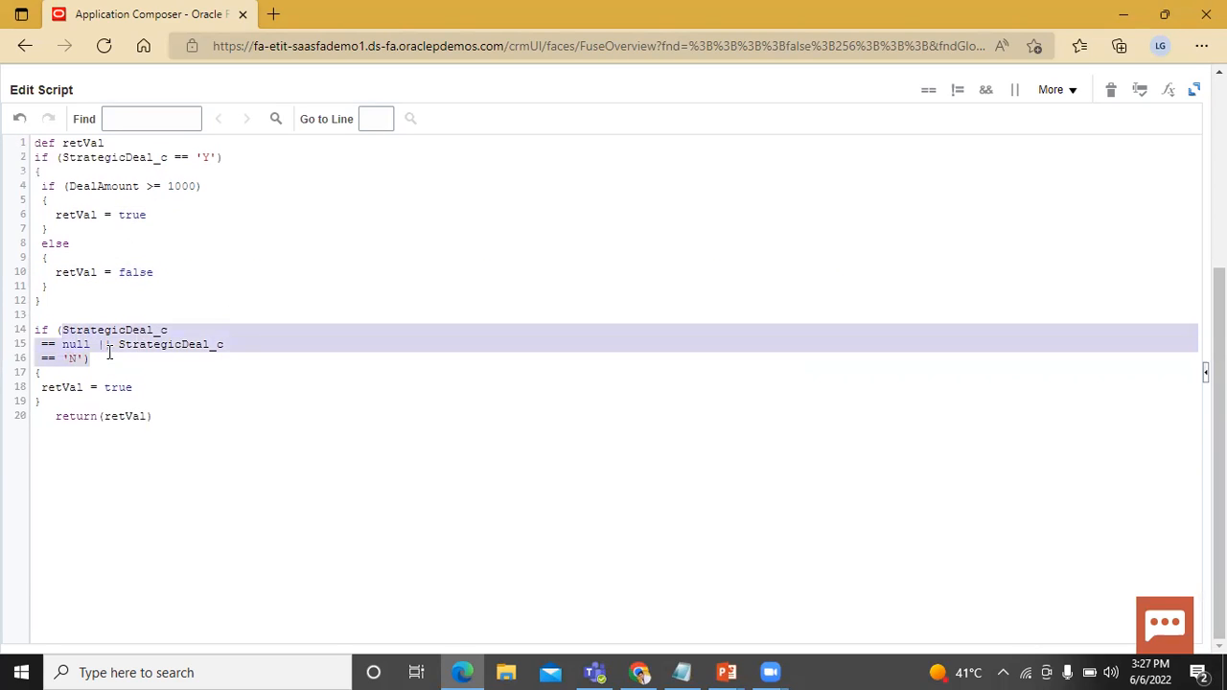
left_click(169, 367)
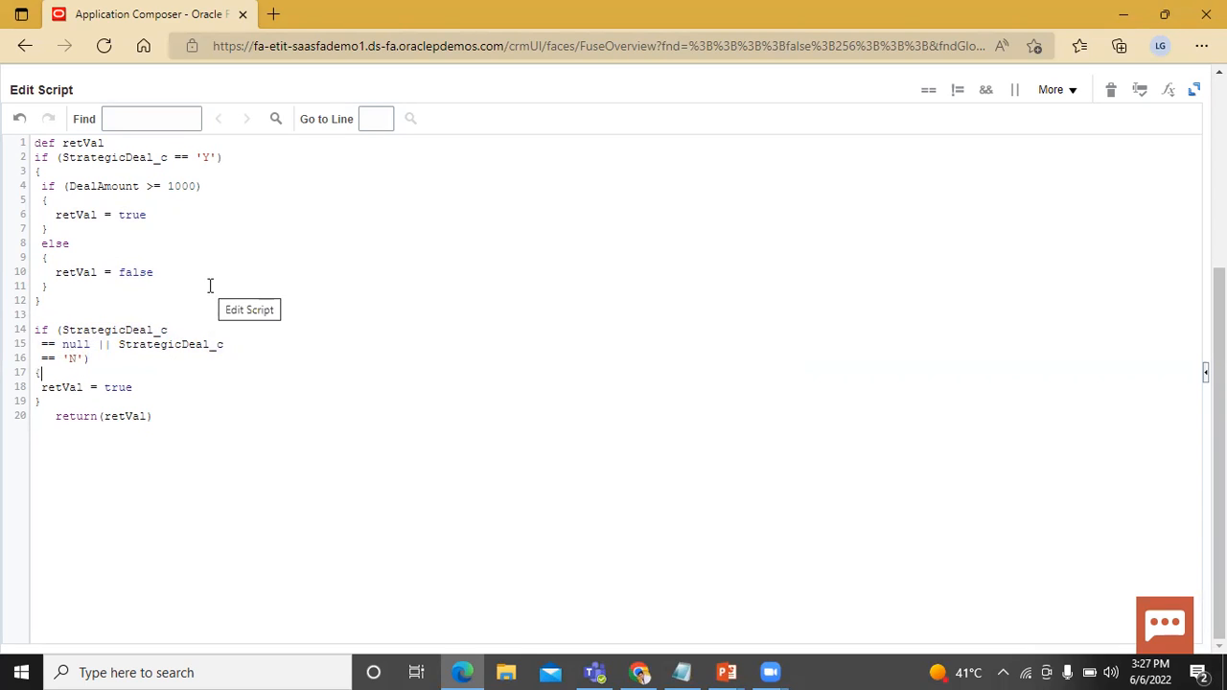
double_click(75, 345)
double_click(72, 359)
left_click(188, 387)
left_click_drag(90, 387, 140, 387)
left_click(178, 410)
left_click_drag(55, 416, 158, 441)
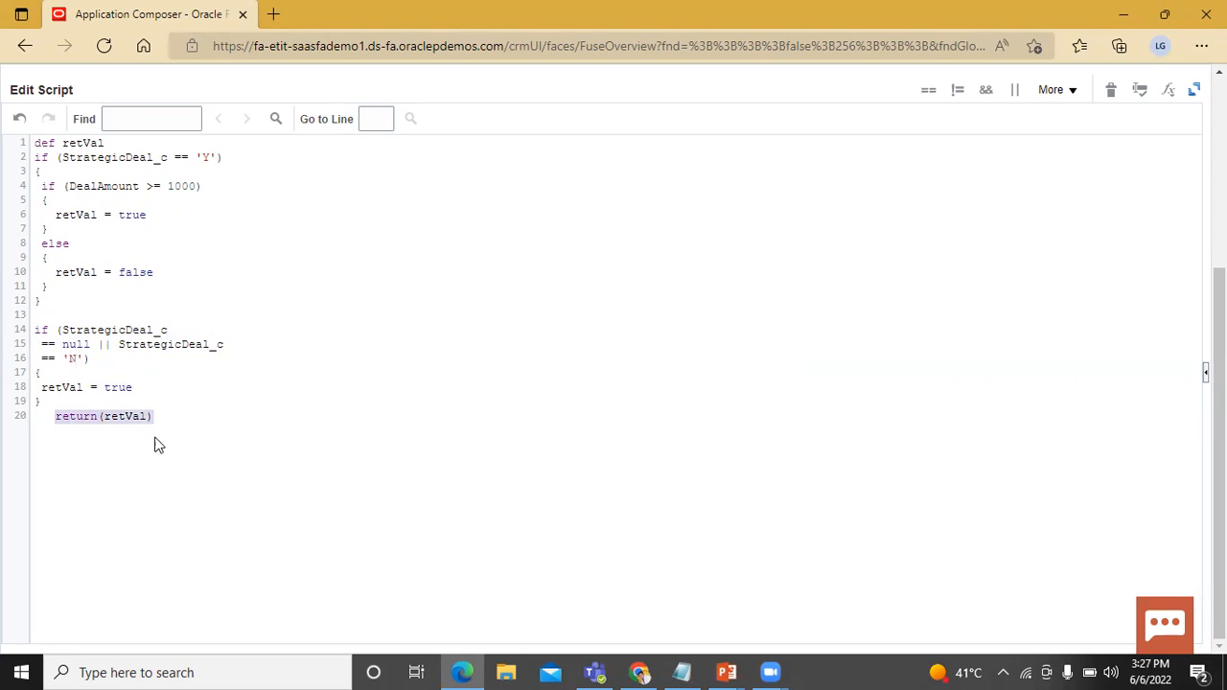
left_click(269, 473)
left_click_drag(42, 416, 151, 416)
left_click(226, 449)
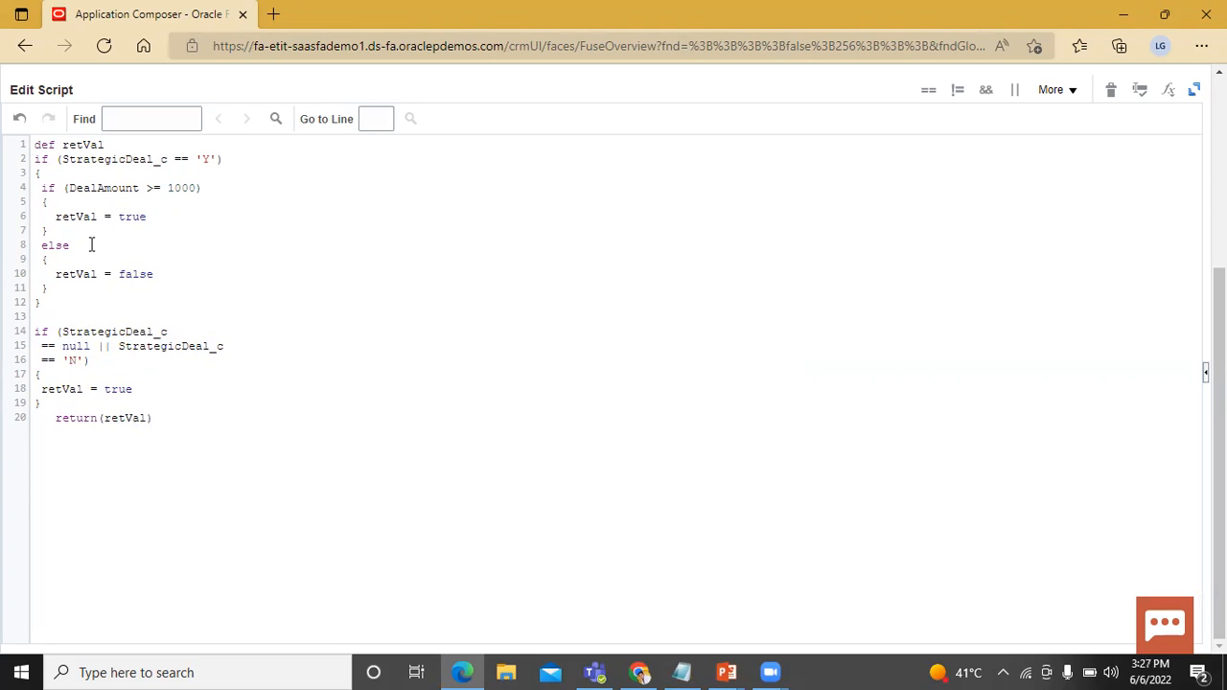
Restore the script editor to its normal size, then save and close the validation rule
left_click(1194, 89)
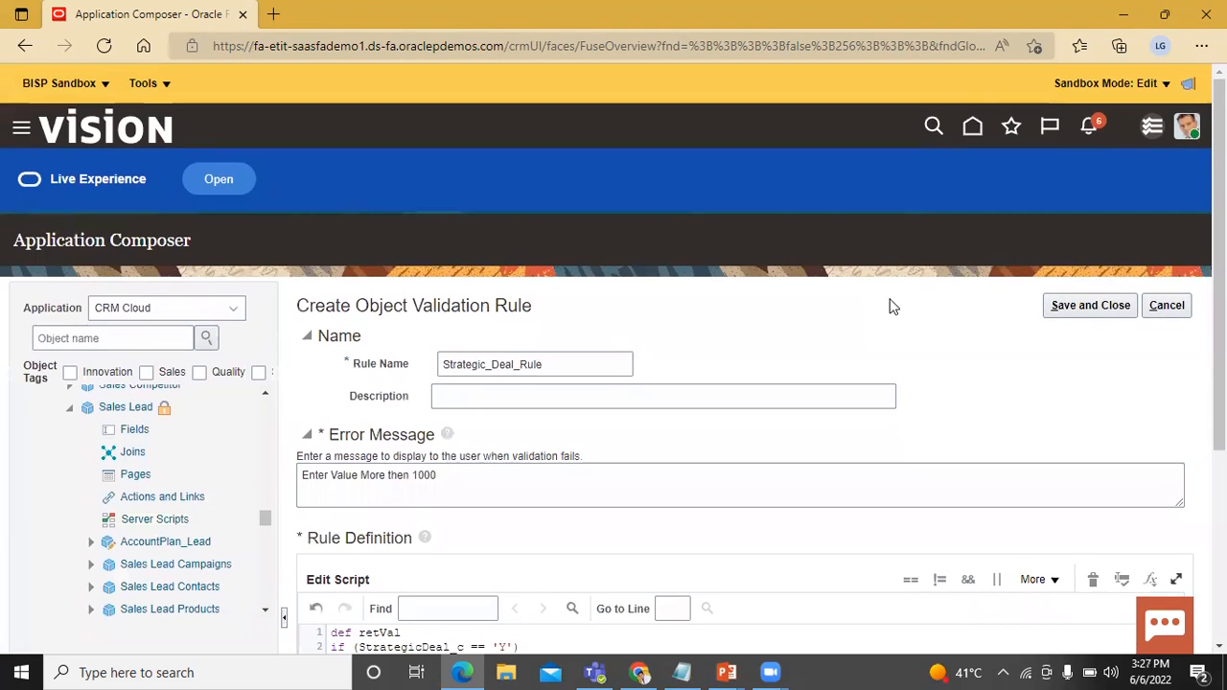
left_click(1095, 305)
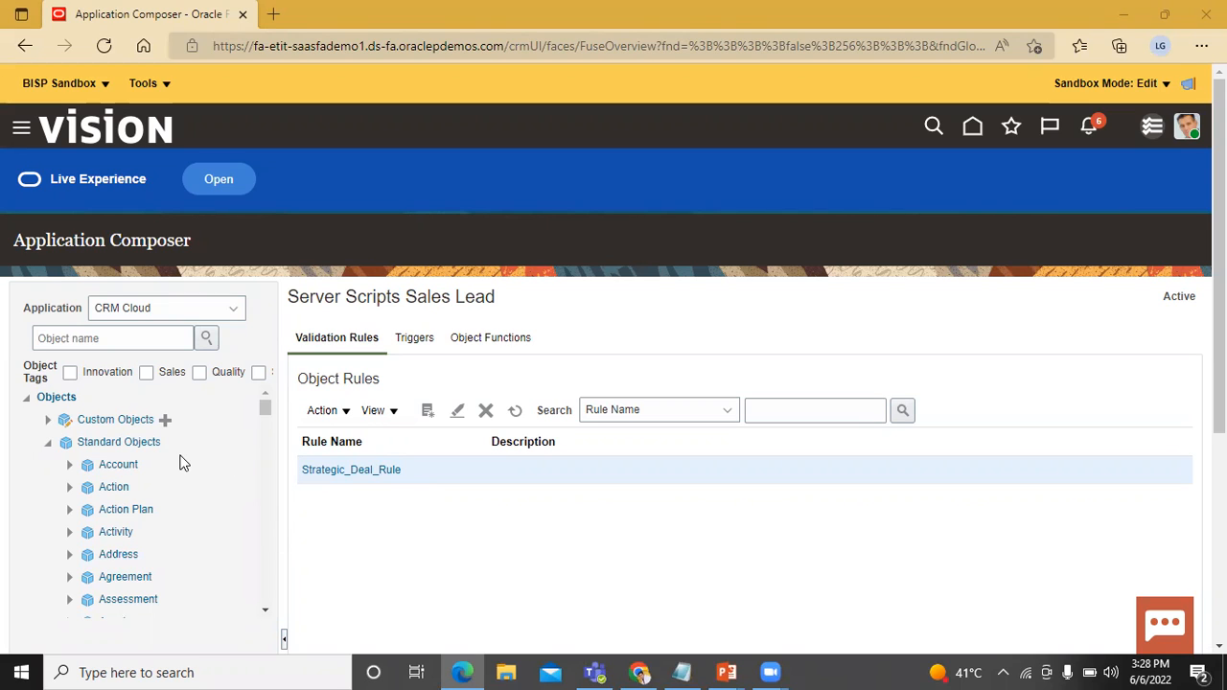
Find Sales Lead among the standard objects and open its page layouts
scroll(182, 462, "down", 15)
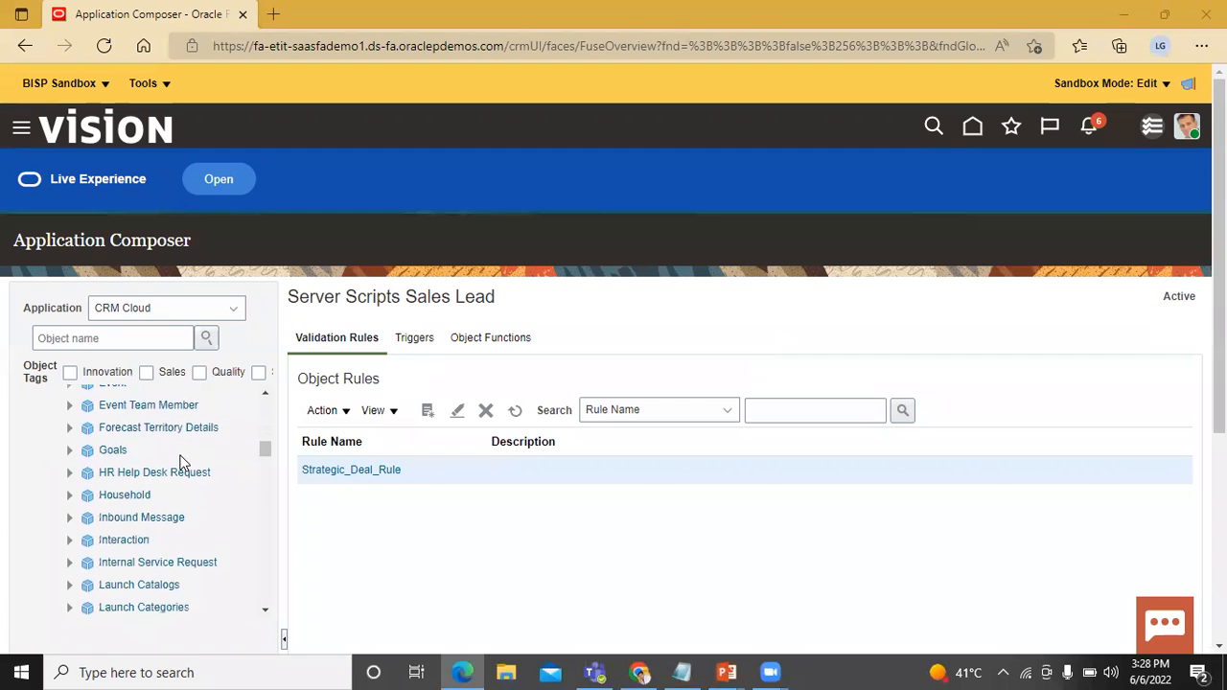
scroll(182, 462, "down", 10)
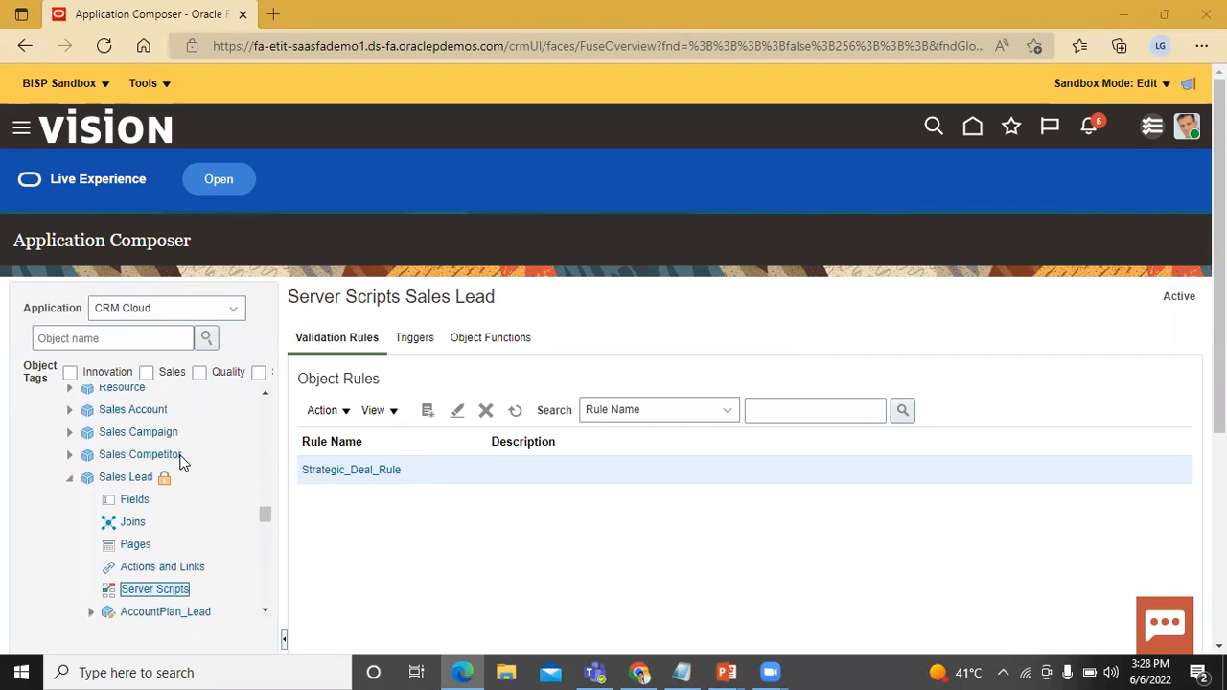
left_click(135, 545)
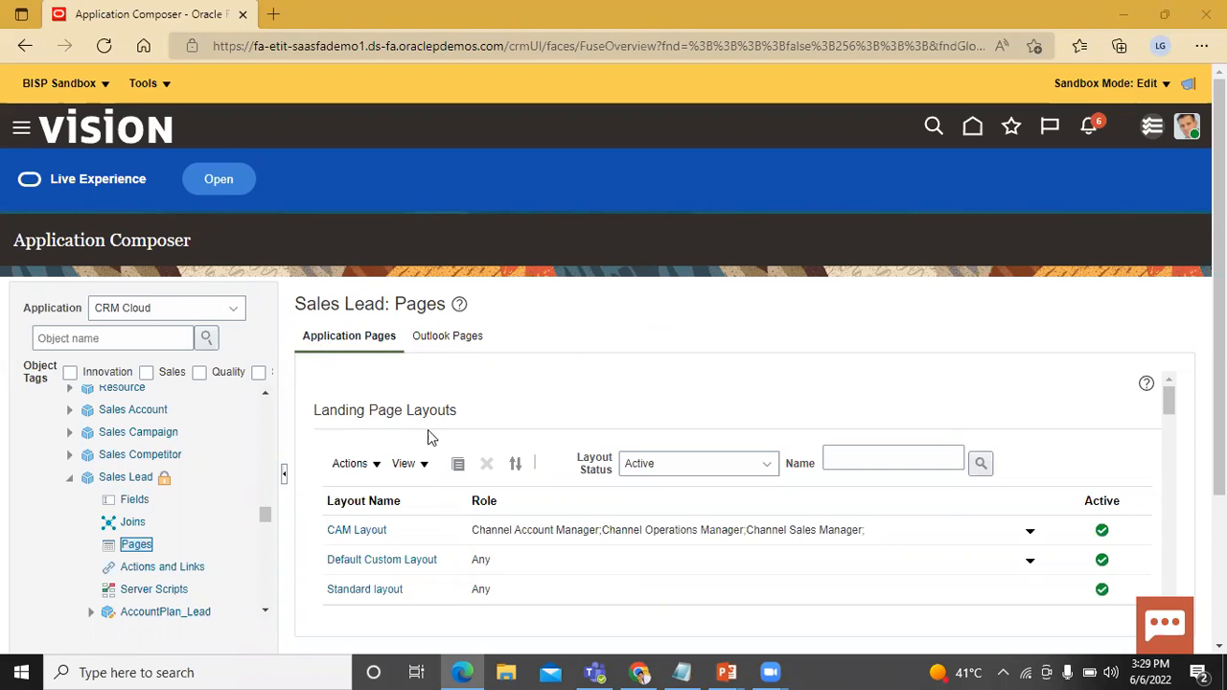
Look through the Sales Lead landing, creation and details page layouts, including the Standard layout under Details Page Layouts
scroll(487, 402, "down", 1)
scroll(402, 412, "up", 1)
scroll(470, 436, "down", 2)
scroll(492, 447, "down", 2)
scroll(508, 479, "down", 4)
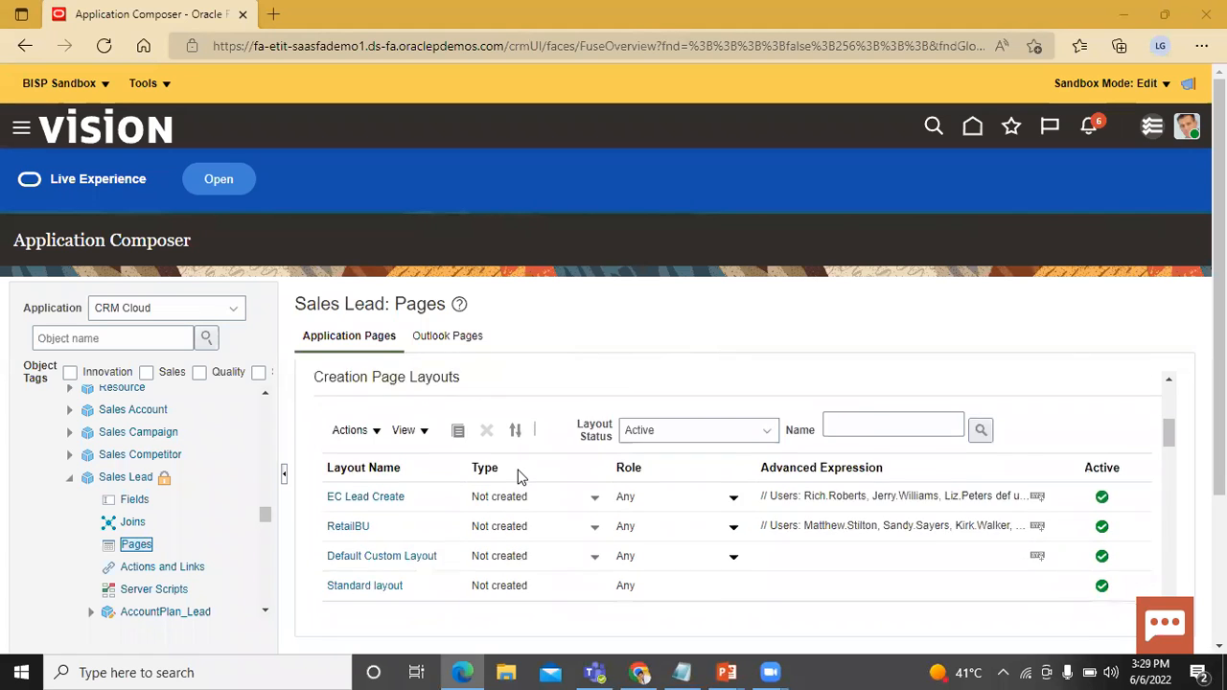
scroll(518, 475, "down", 3)
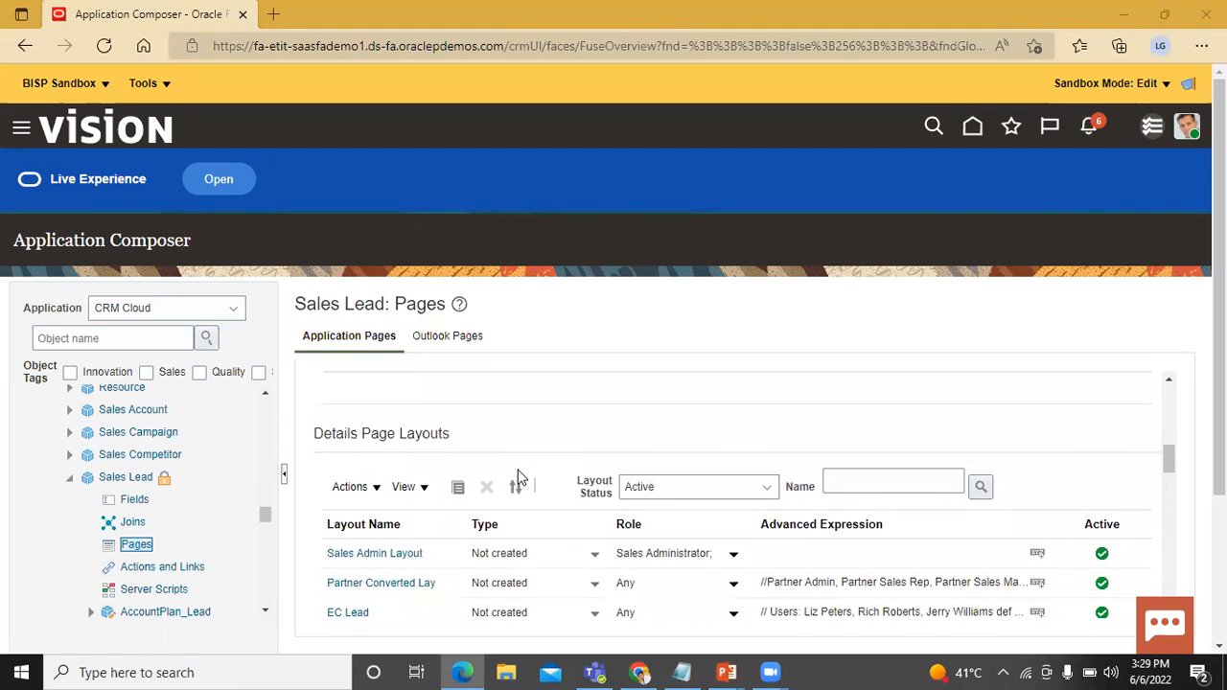
scroll(518, 477, "down", 2)
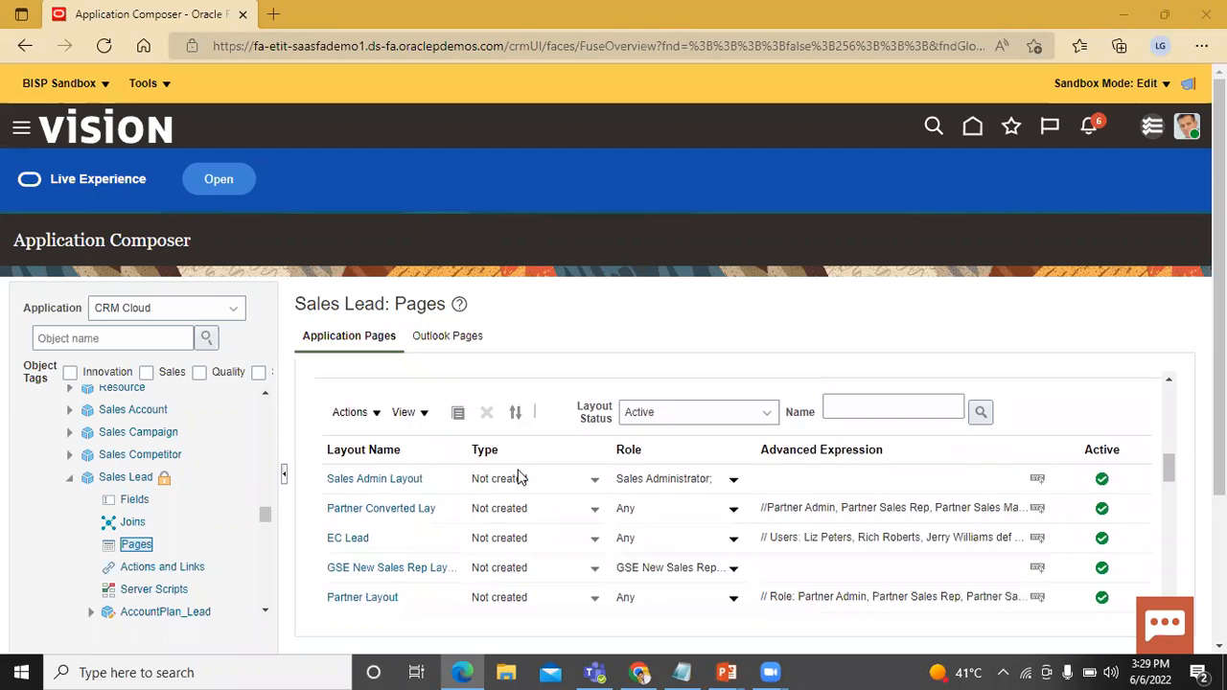
scroll(517, 476, "up", 1)
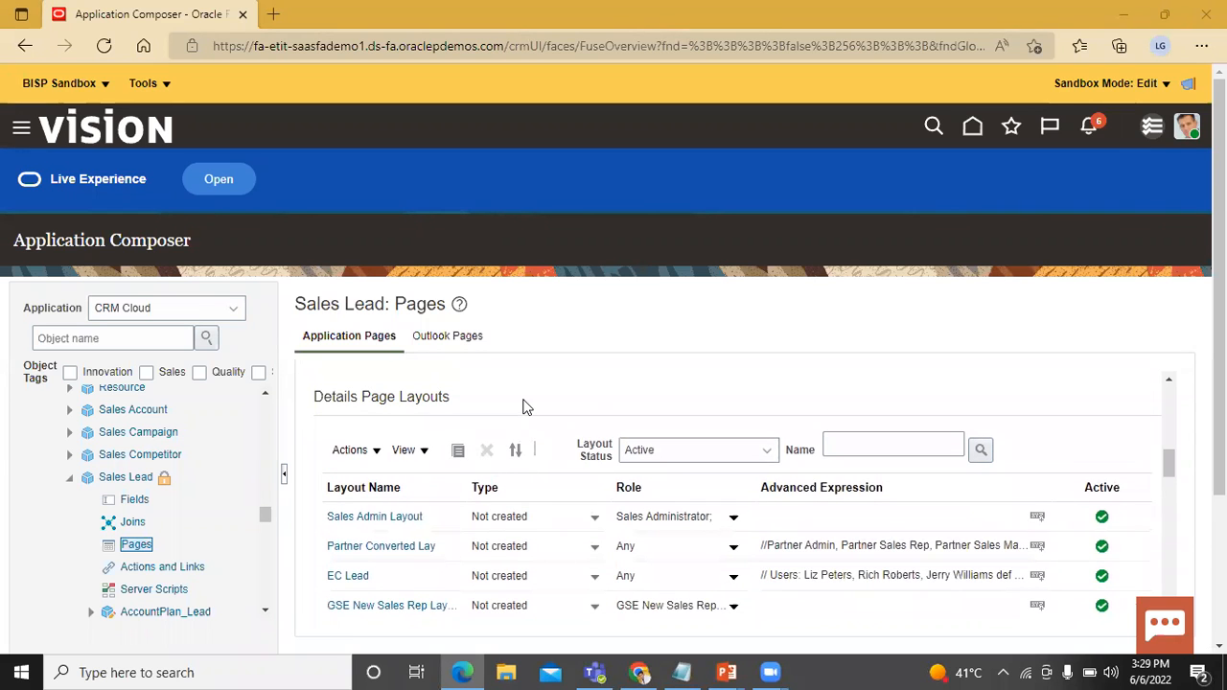
scroll(524, 406, "down", 6)
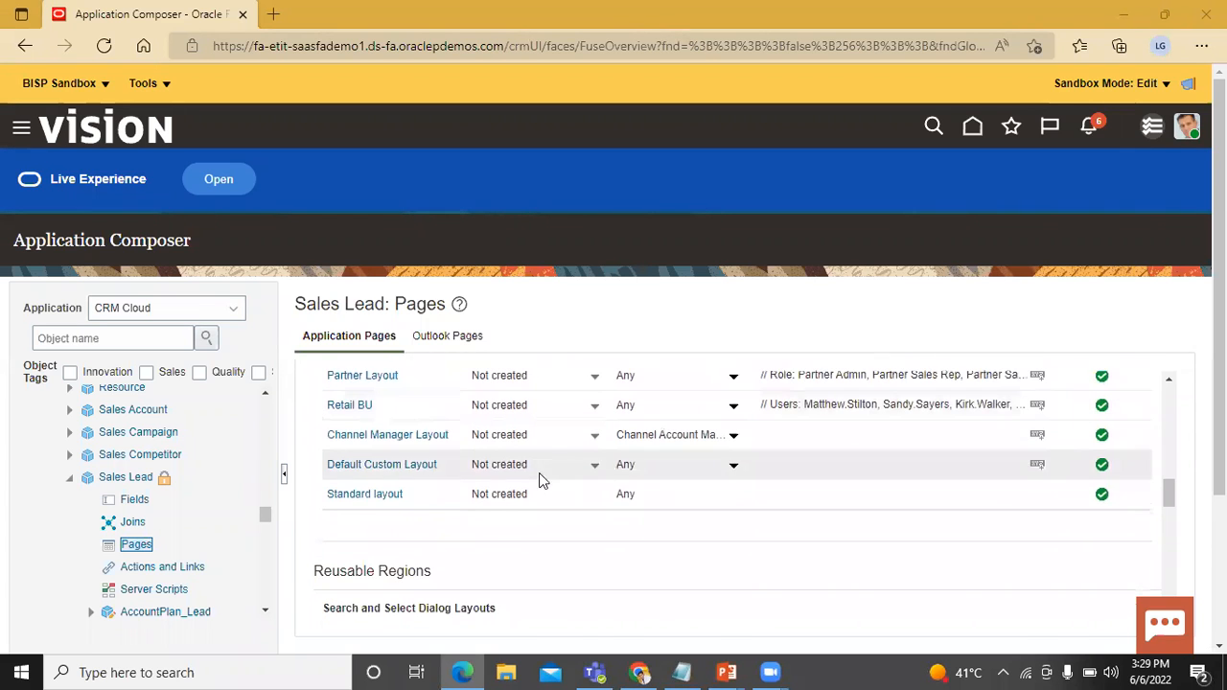
left_click(430, 492)
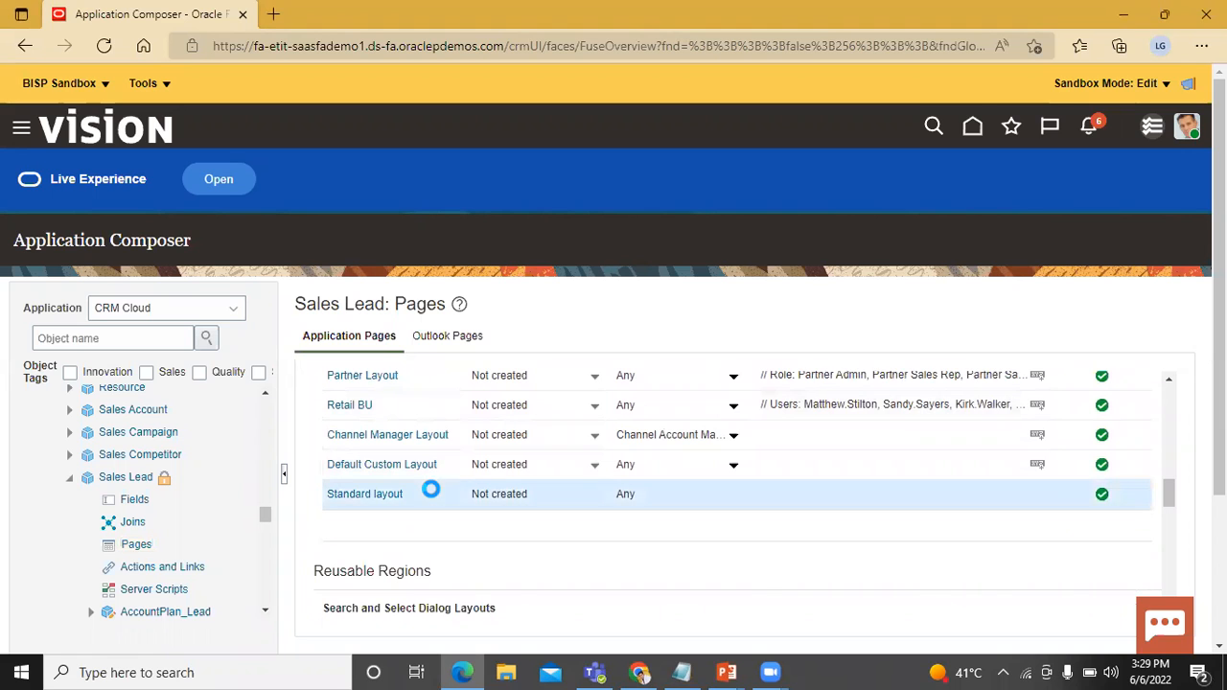
scroll(558, 516, "up", 5)
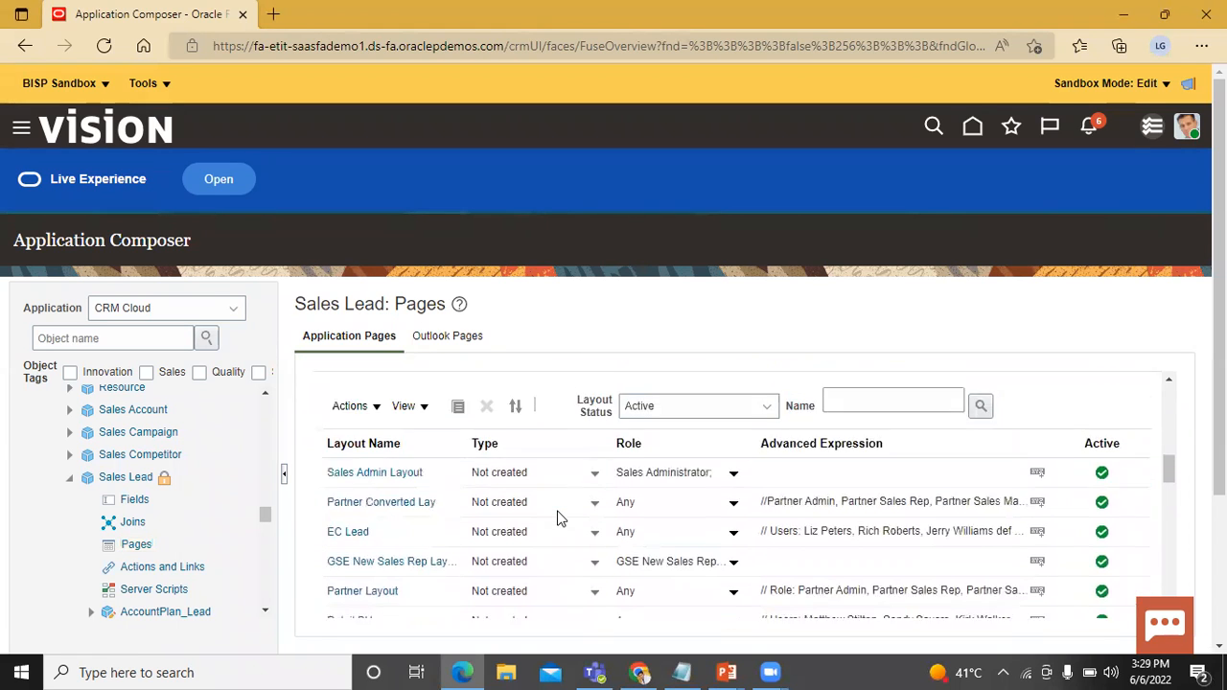
scroll(560, 518, "up", 2)
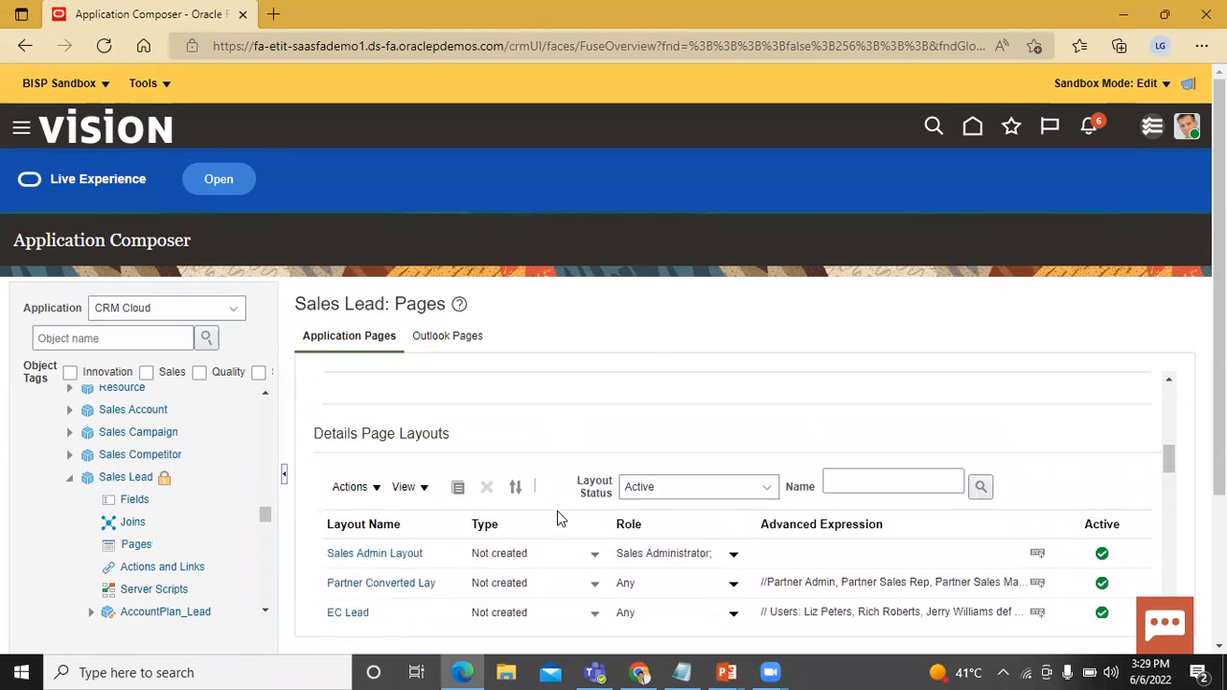
Duplicate the Standard layout under Details Page Layouts as BISP Lead Extend, saving it and opening it for editing
left_click(459, 490)
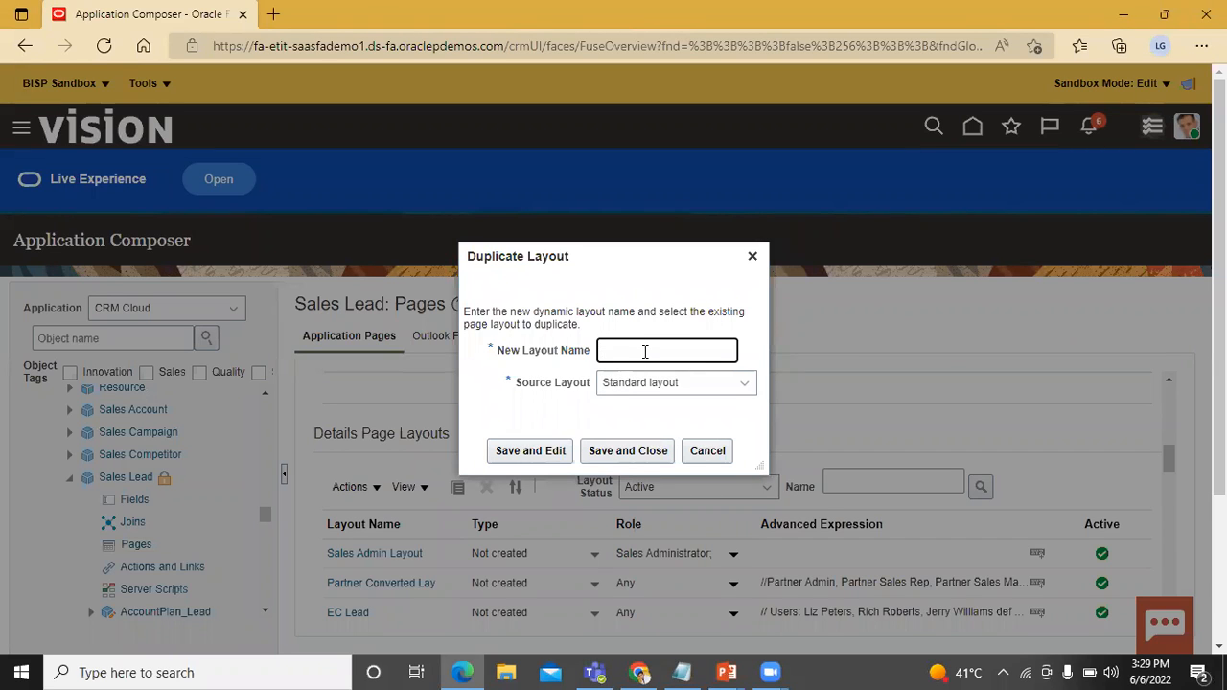
type("S")
key("BackSpace")
type("Bl")
type("SP Lea")
type("d Exten")
type("d")
left_click(528, 458)
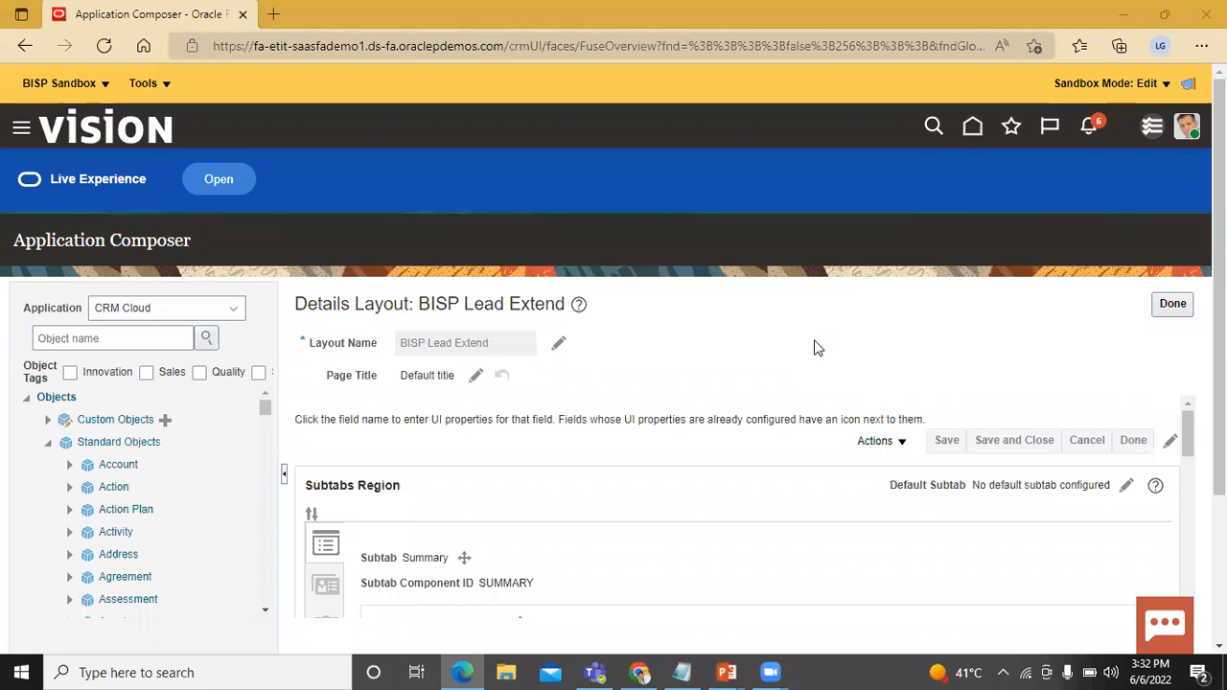
Open the Summary subtab of the BISP Lead Extend layout for editing
scroll(814, 346, "down", 1)
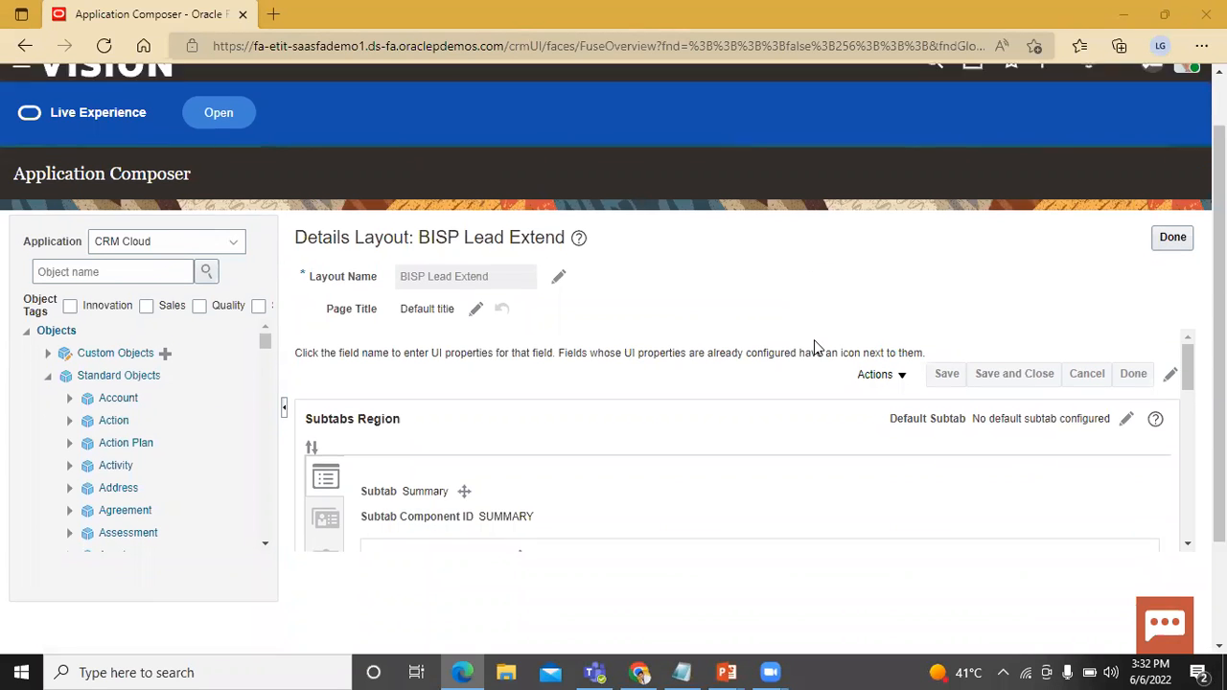
scroll(621, 423, "down", 1)
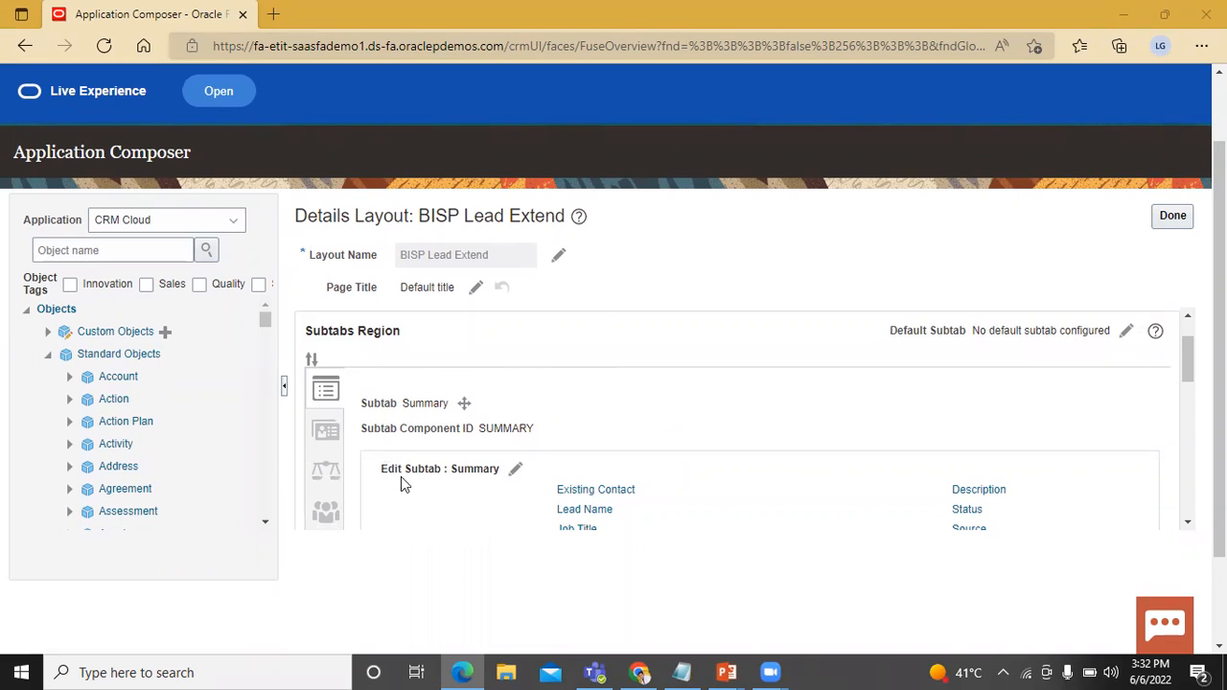
left_click(516, 471)
scroll(712, 450, "down", 3)
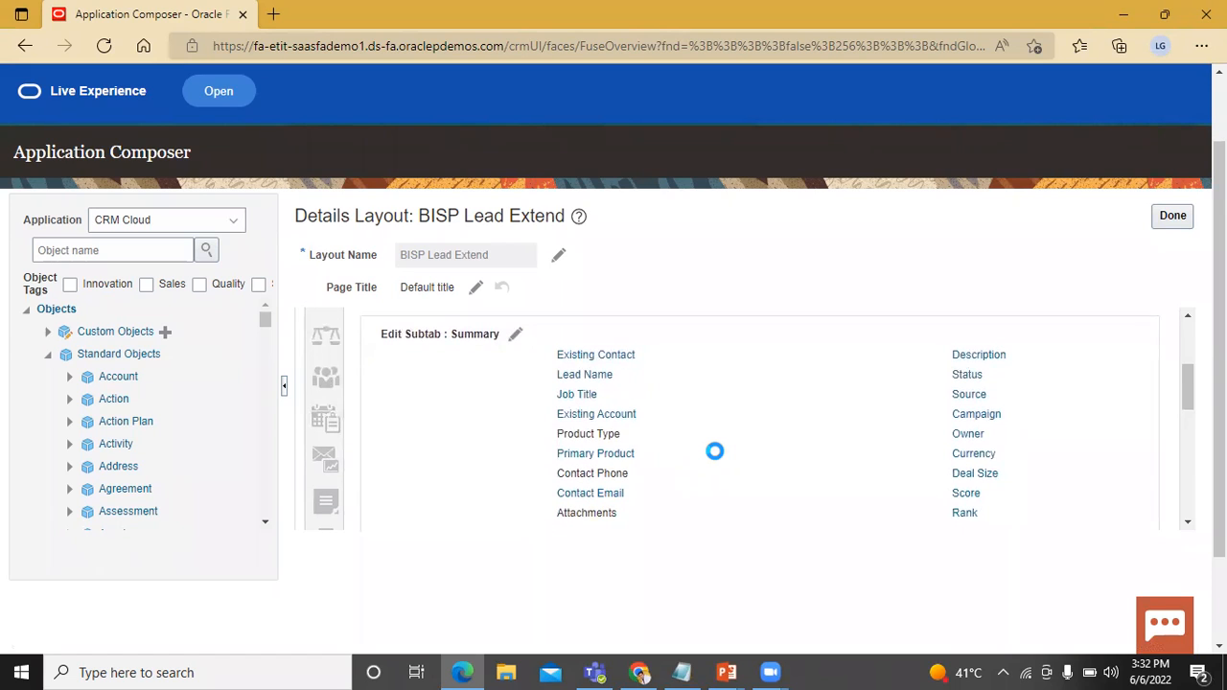
scroll(715, 452, "down", 1)
scroll(715, 452, "up", 2)
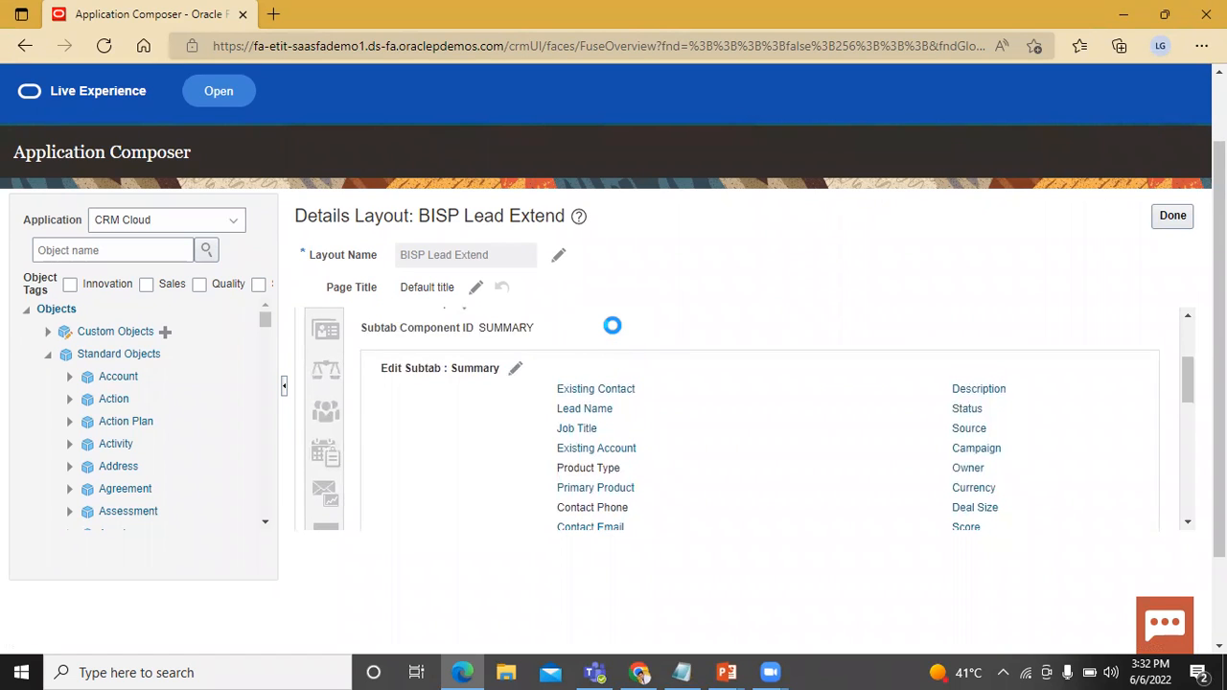
scroll(611, 326, "up", 3)
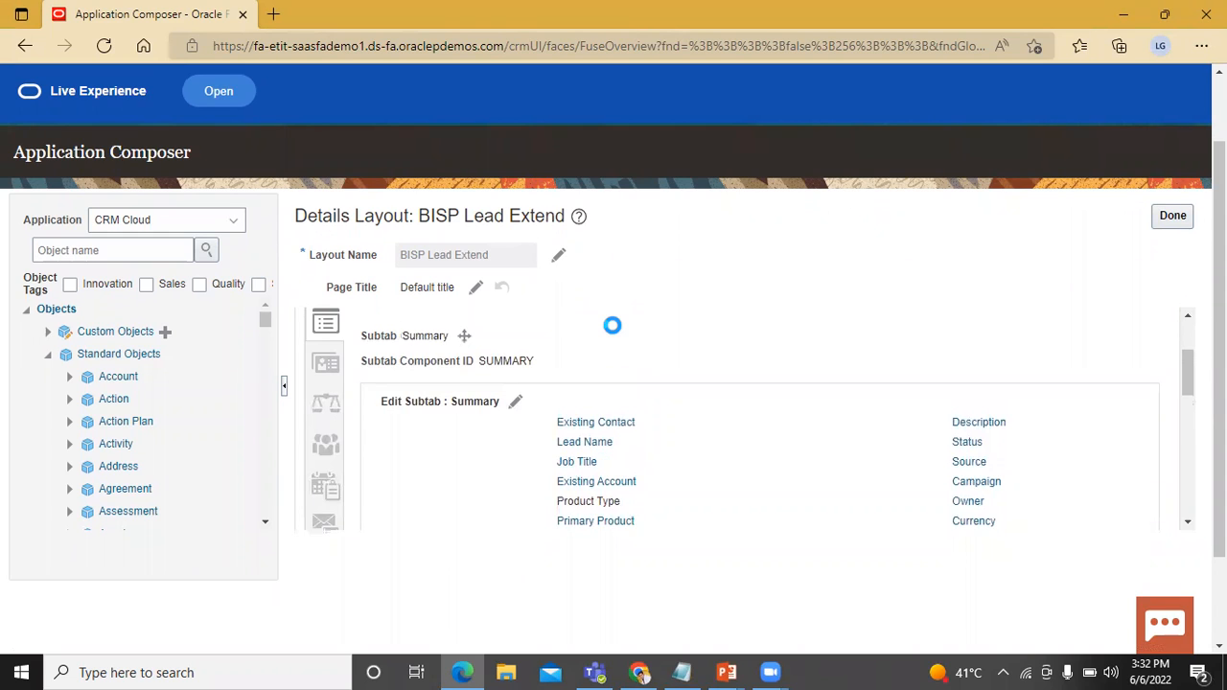
scroll(611, 326, "up", 1)
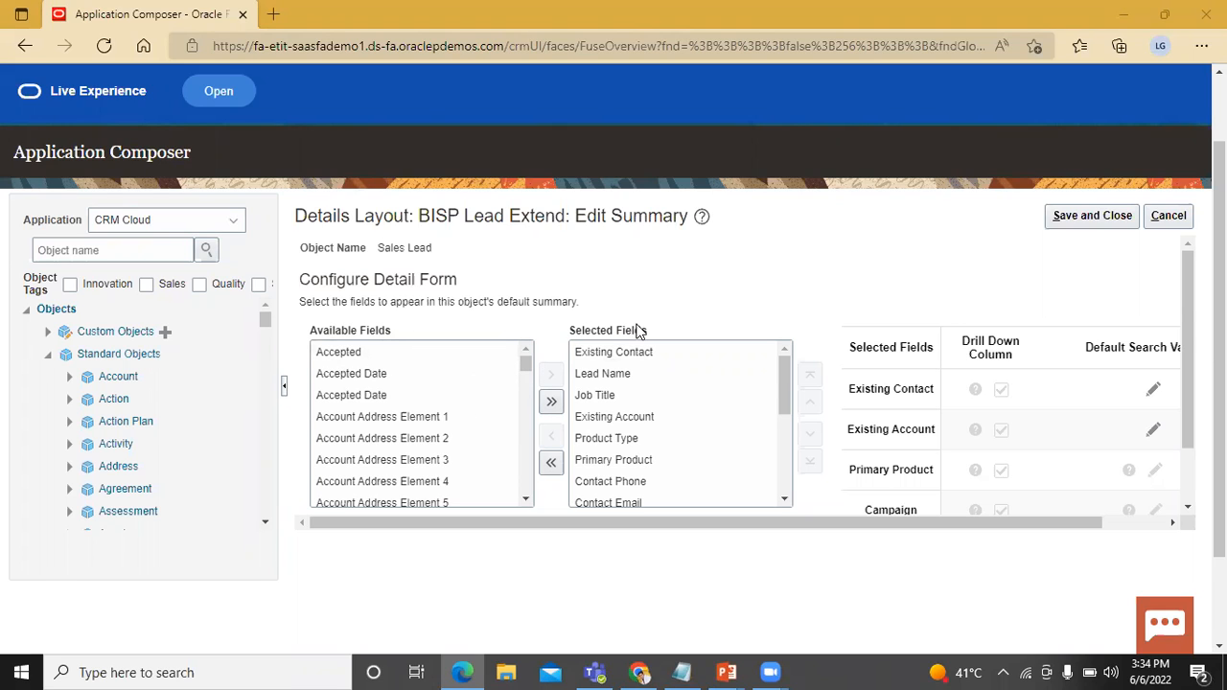
Add Strategic Deal to the summary's selected fields, save the form, and finish editing the BISP Lead Extend layout
left_click_drag(529, 370, 540, 491)
scroll(428, 433, "up", 1)
scroll(427, 433, "up", 1)
scroll(427, 433, "down", 3)
scroll(428, 433, "up", 1)
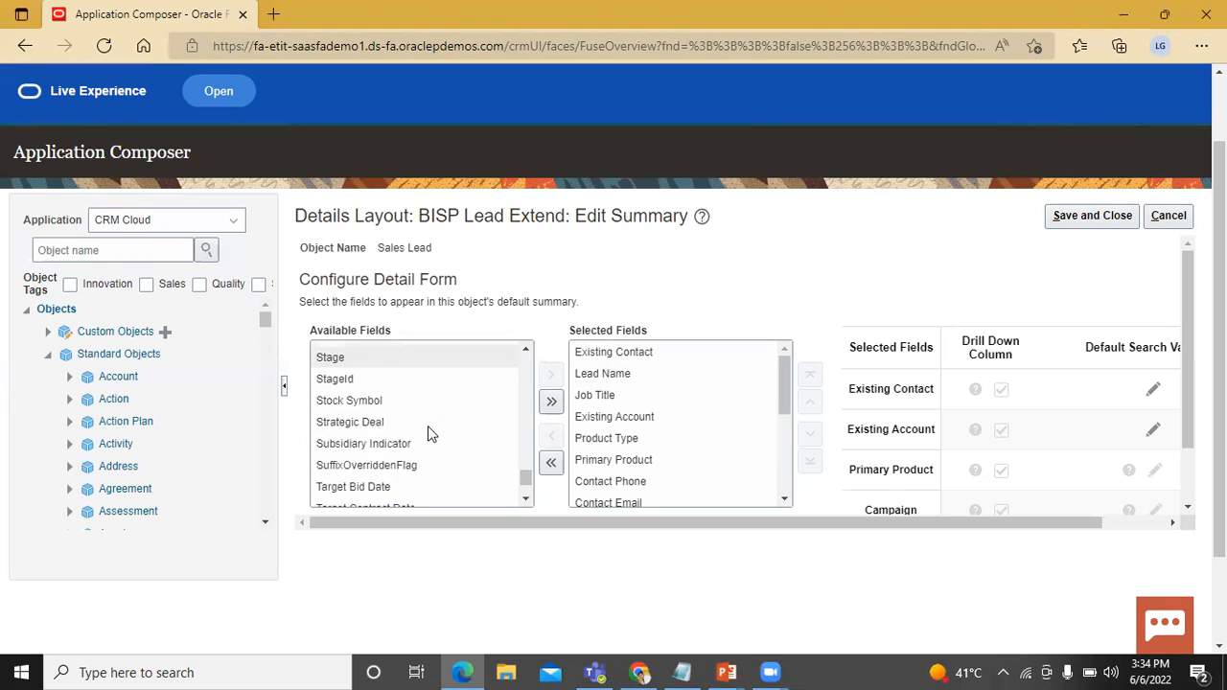
left_click(428, 428)
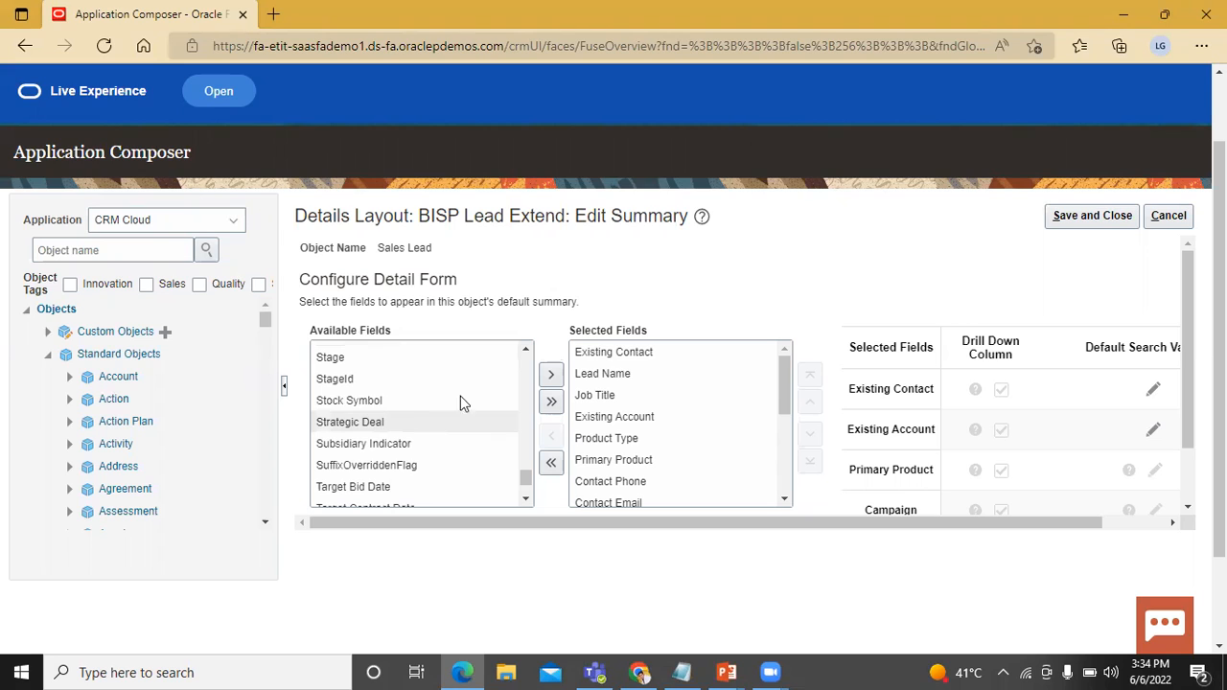
left_click(554, 374)
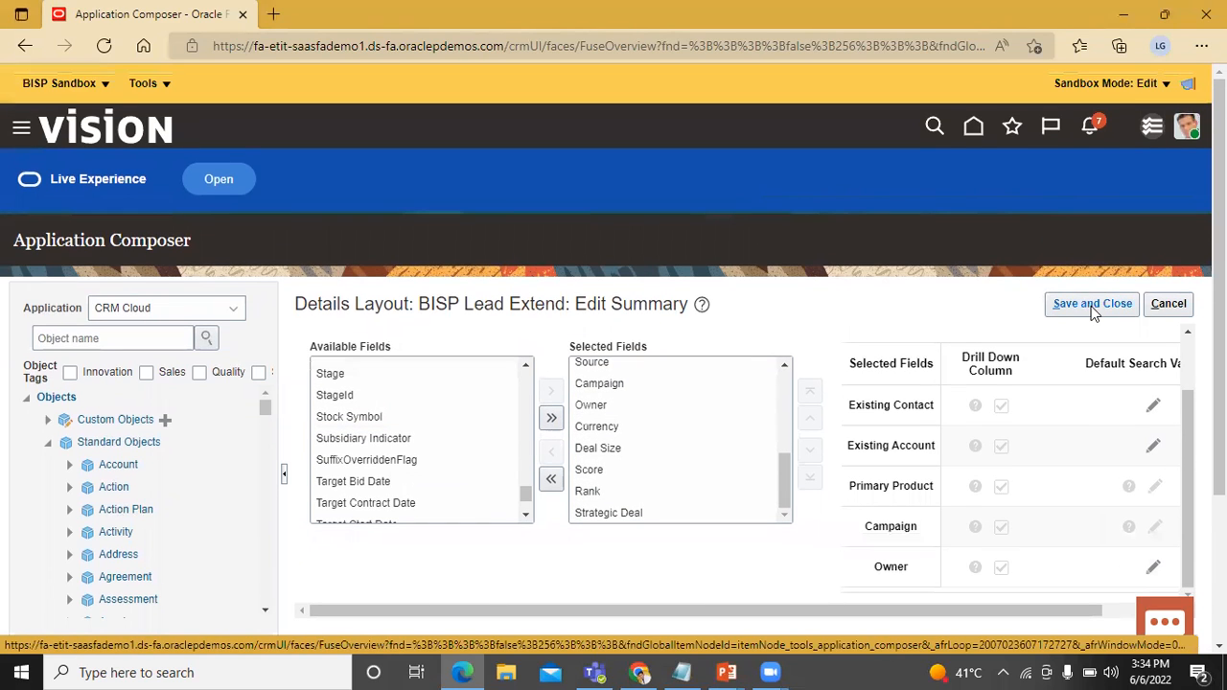
left_click(1084, 303)
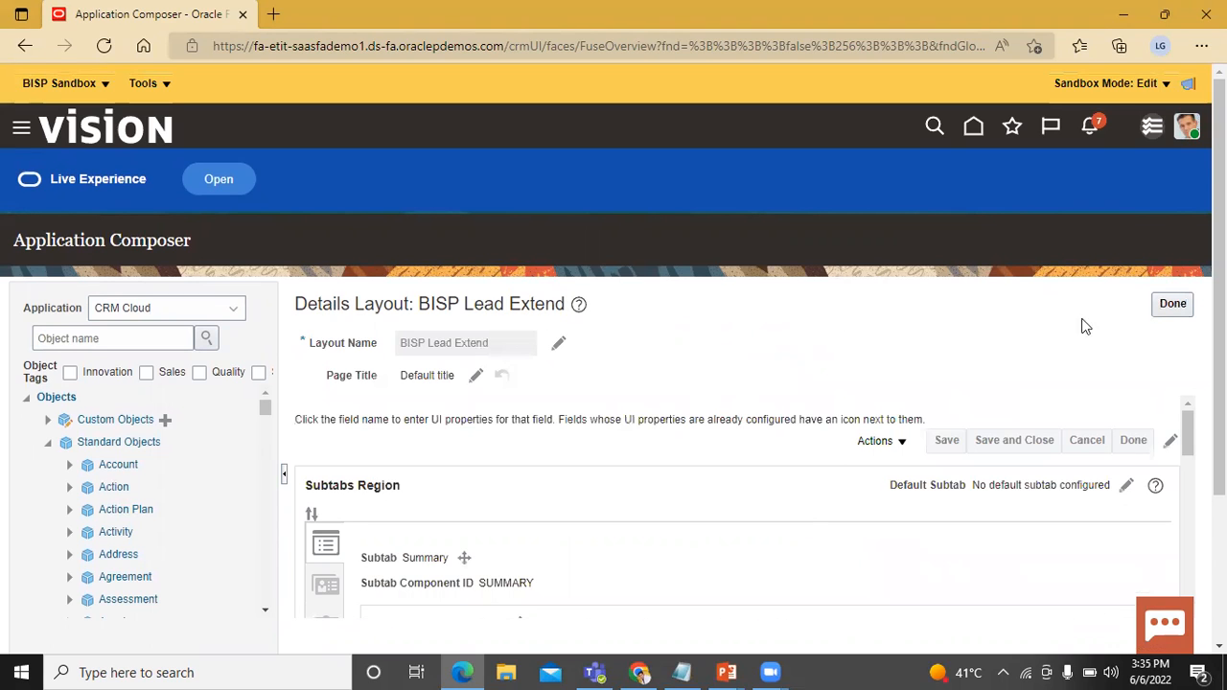
left_click(1163, 299)
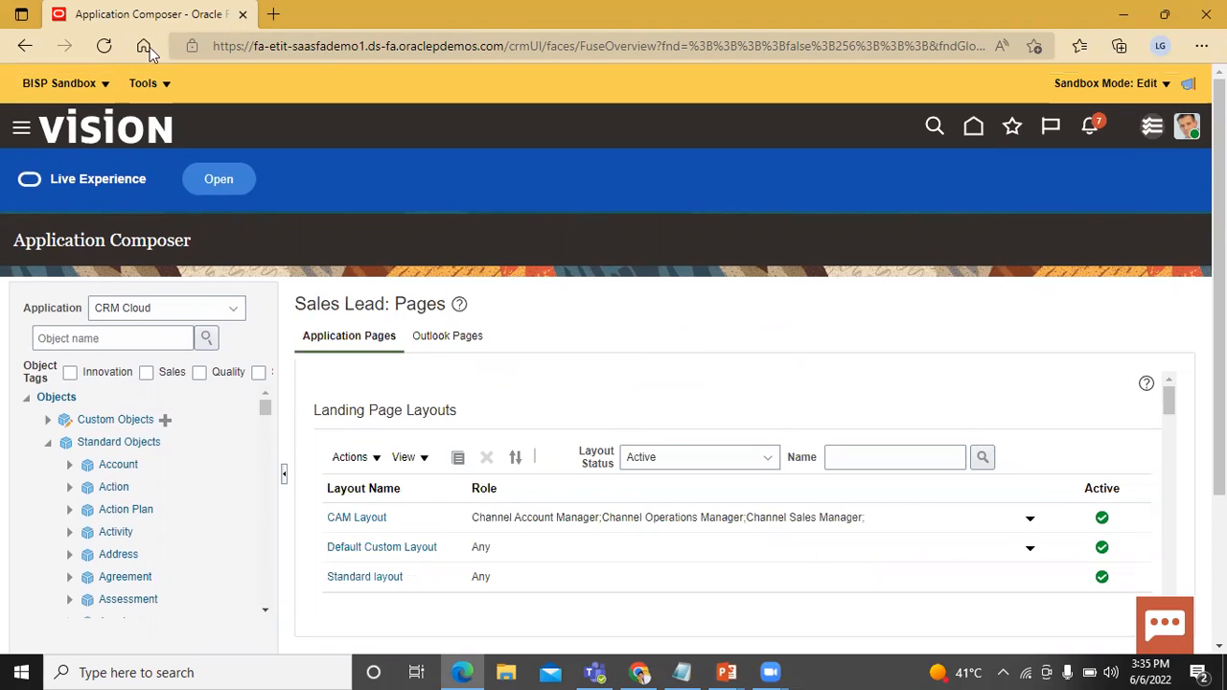
Open the BISP lead from the Sales leads list, mark it as a Strategic Deal, and save and close it
left_click(21, 135)
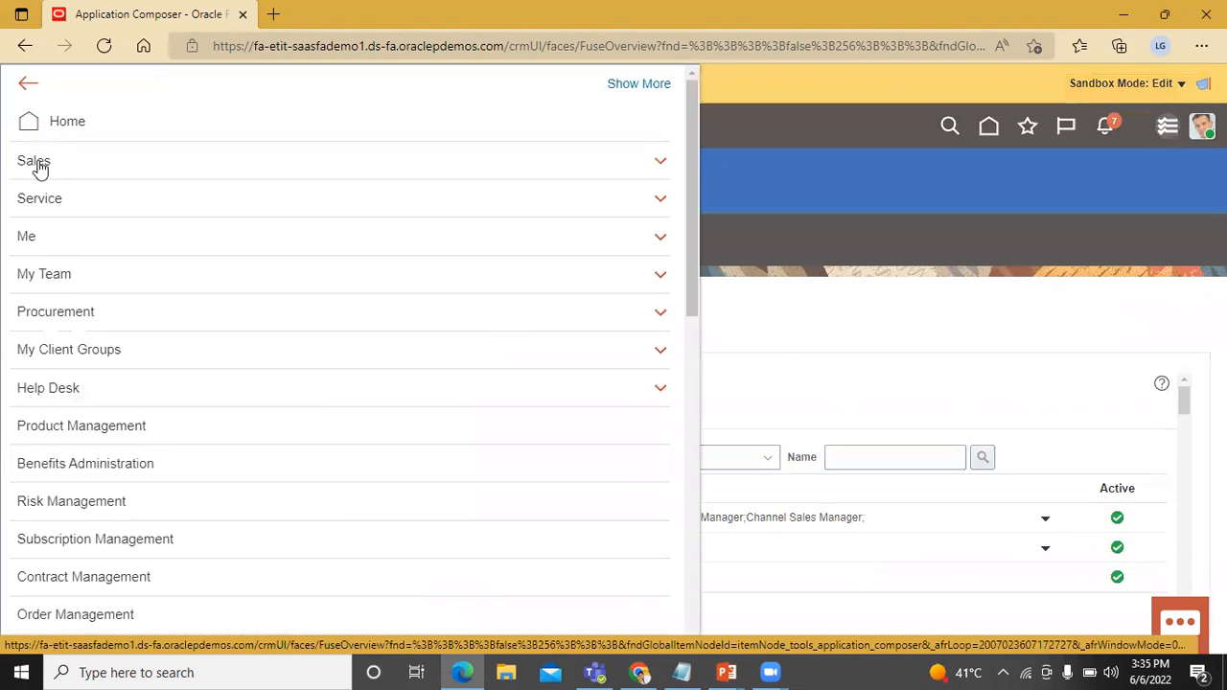
left_click(125, 165)
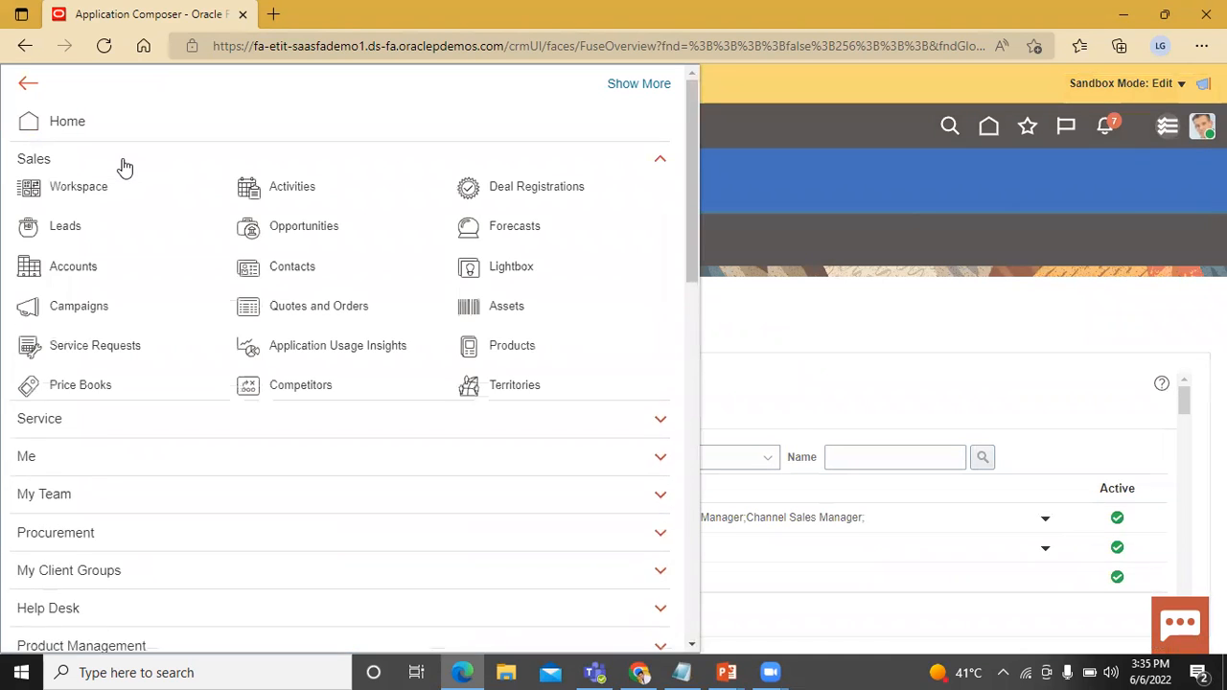
left_click(59, 227)
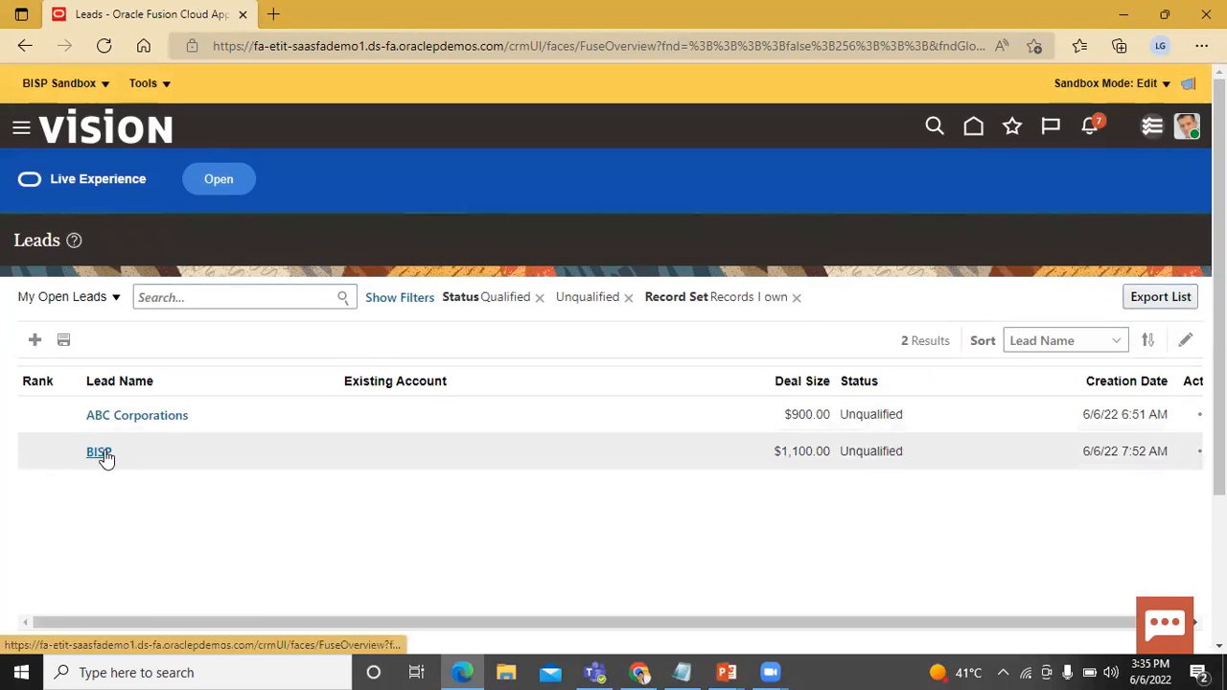
left_click(100, 452)
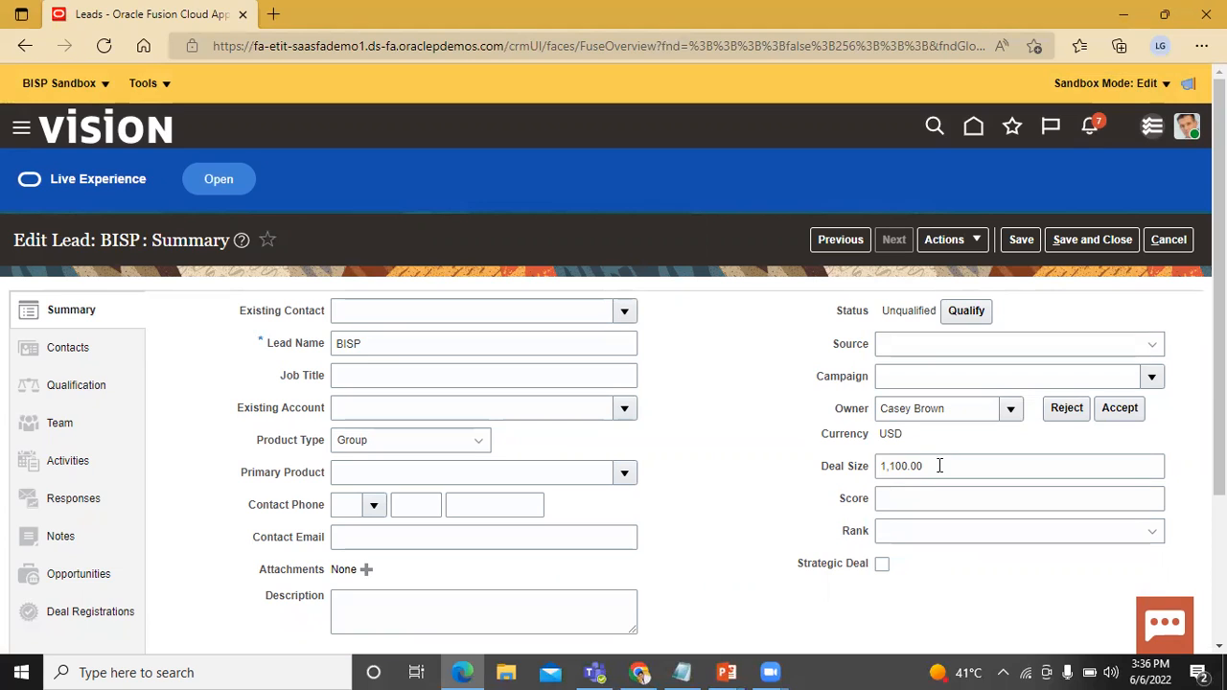
left_click(882, 566)
left_click(1104, 246)
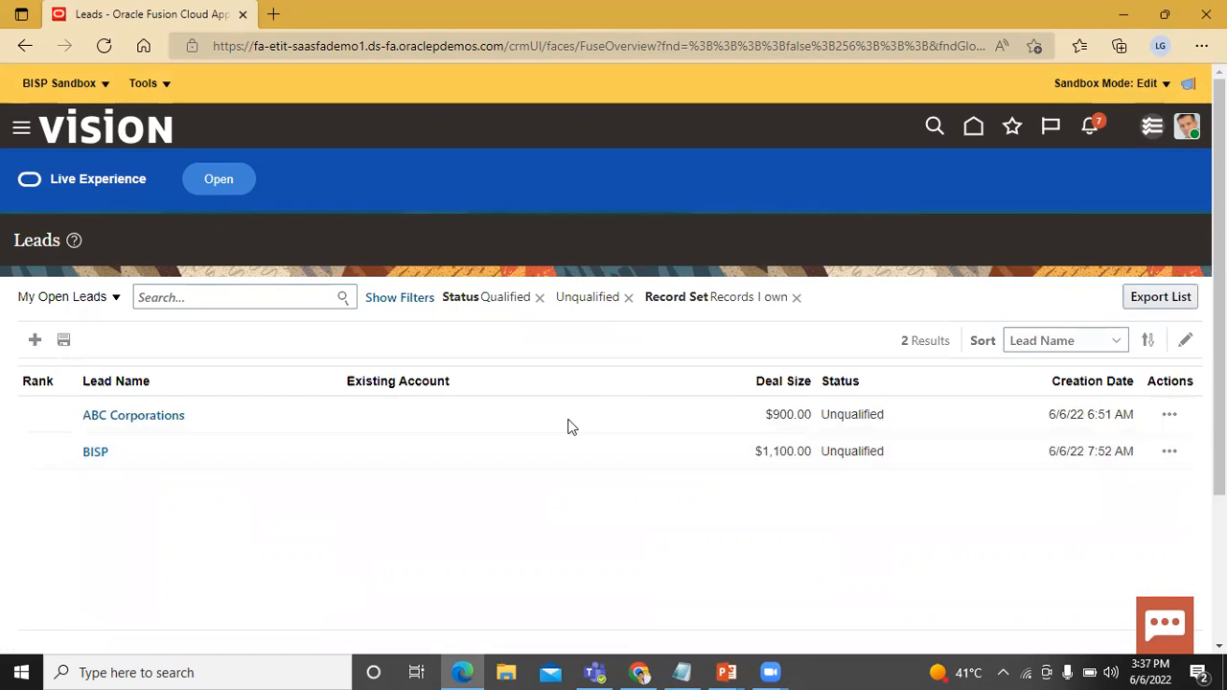
Open the ABC Corporations lead and try to save it with Strategic Deal checked to test the validation rule
left_click(112, 419)
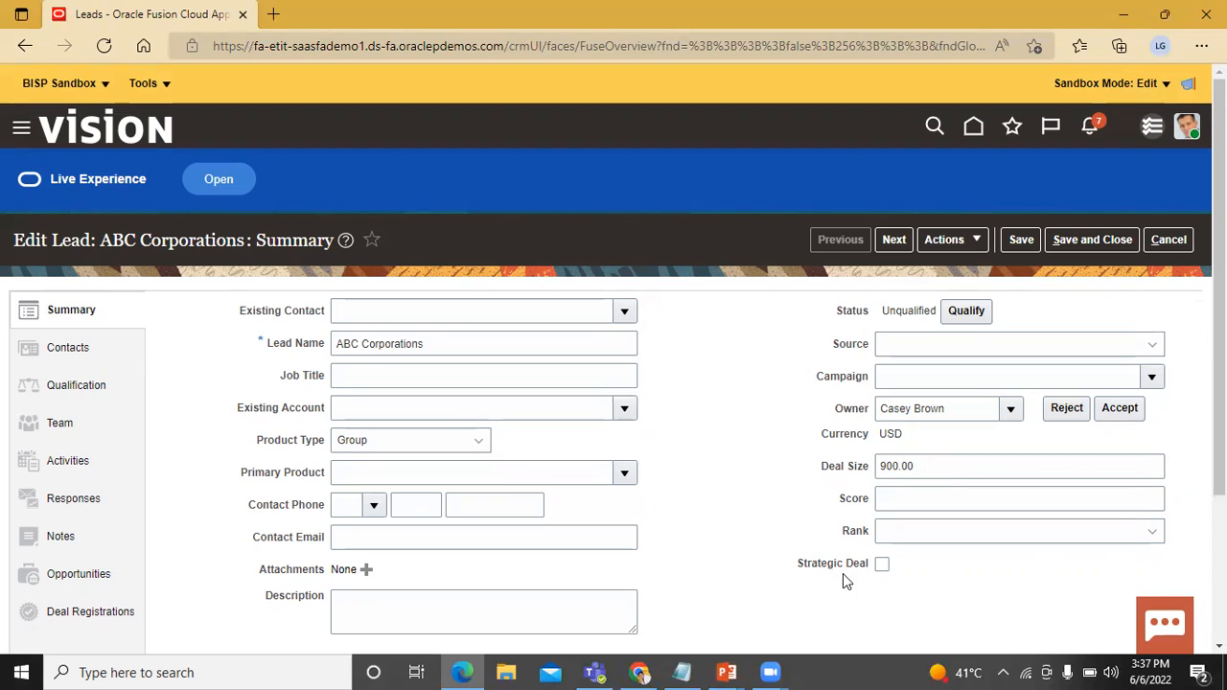
left_click(881, 565)
left_click(1098, 240)
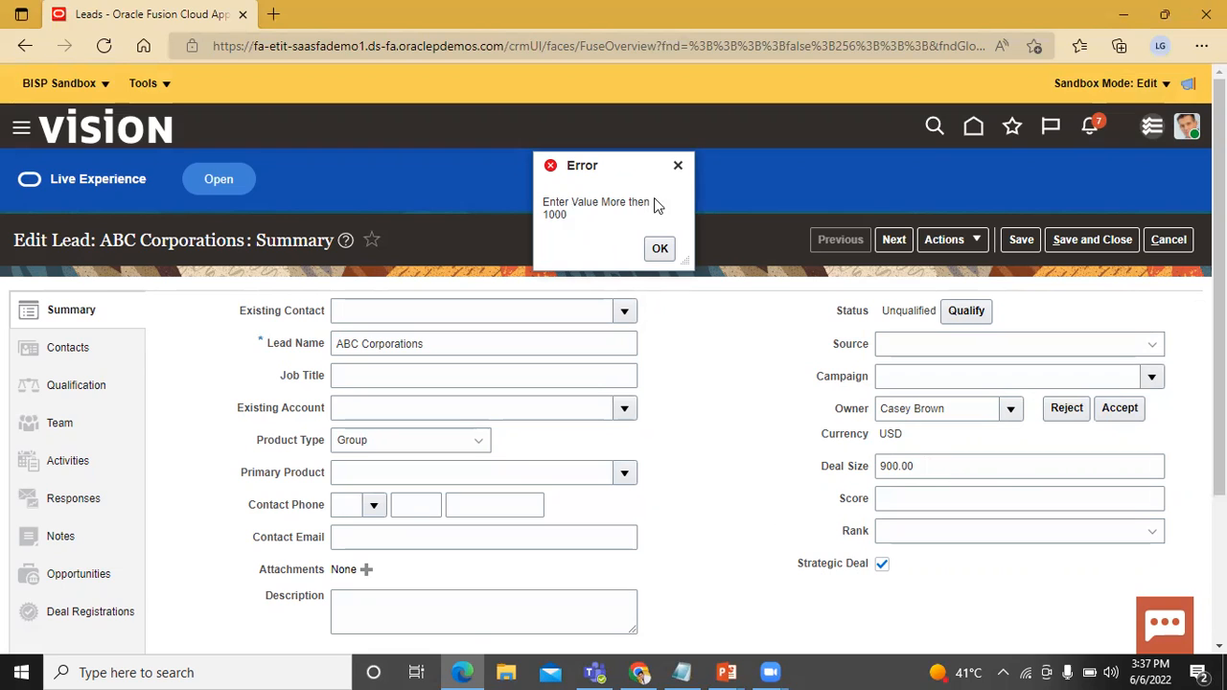
left_click(664, 252)
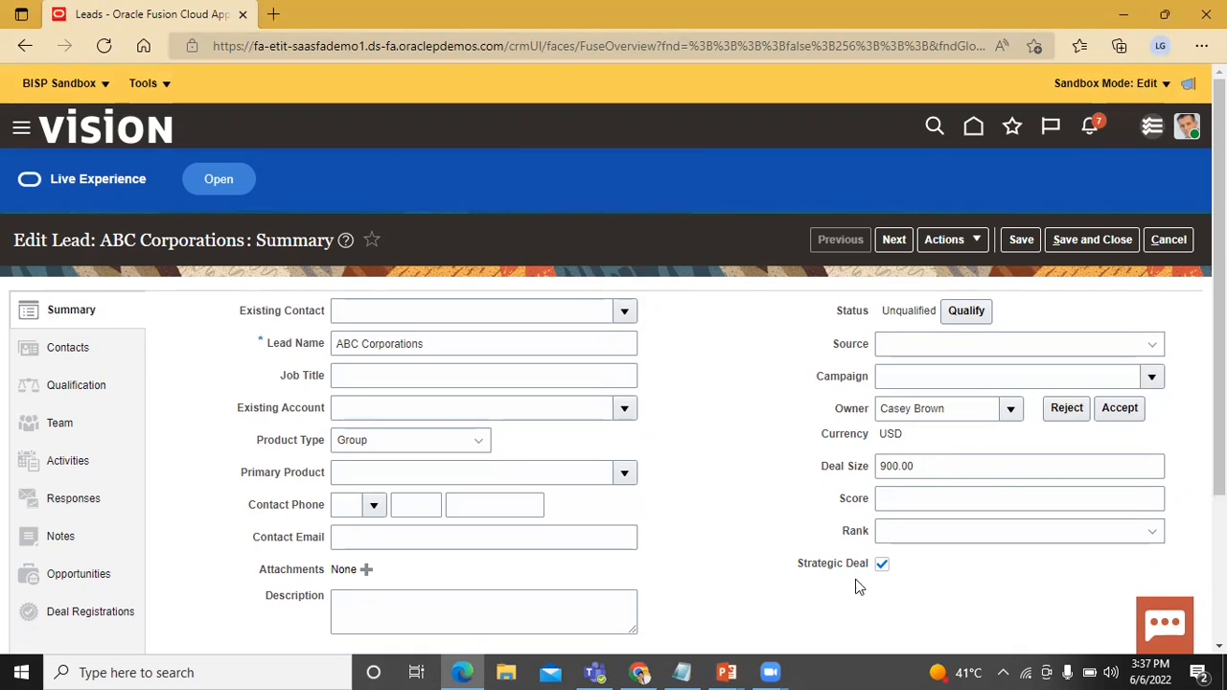
Uncheck Strategic Deal on the ABC Corporations lead, and save and close it
left_click(882, 564)
left_click(1094, 242)
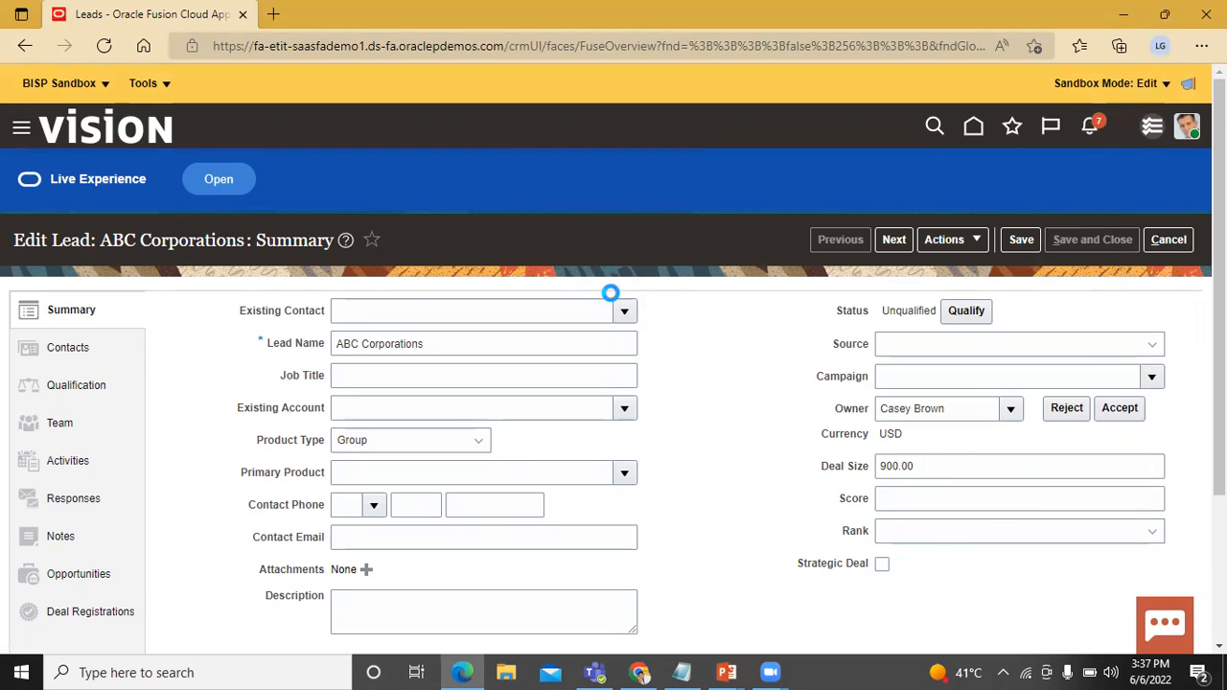